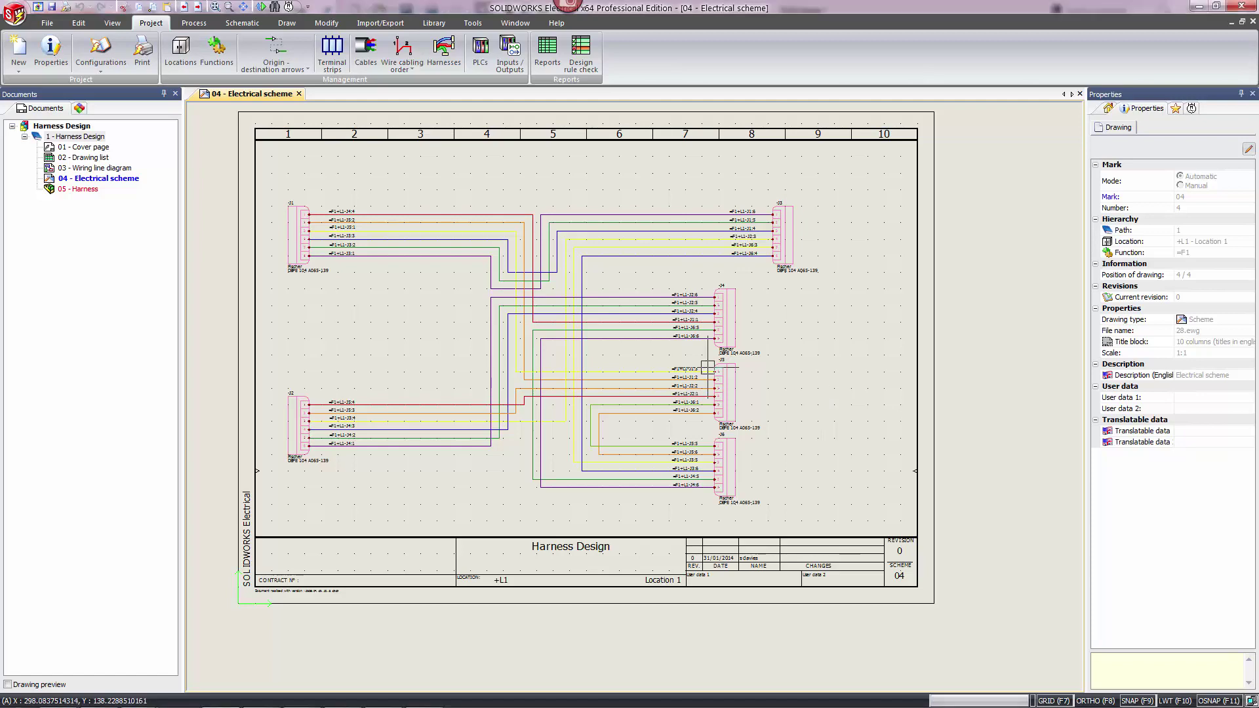
Confirm in Project > Harnesses that the project has 0 harnesses, then close the manager.
{"action": "scroll", "coordinate": [331, 377], "scroll_direction": "up", "scroll_amount": 5}
{"action": "middle_click_drag", "start_coordinate": [343, 348], "coordinate": [386, 360]}
{"action": "scroll", "coordinate": [357, 514], "scroll_direction": "down", "scroll_amount": 4}
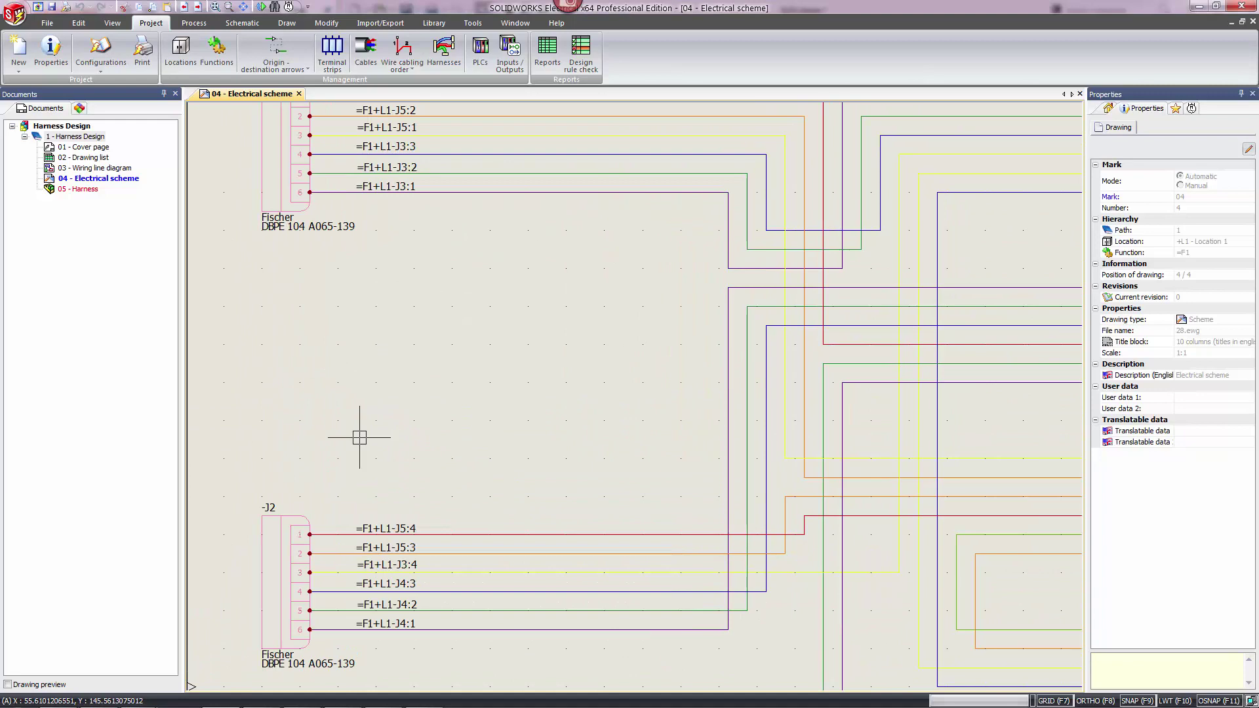
{"action": "scroll", "coordinate": [478, 234], "scroll_direction": "up", "scroll_amount": 4}
{"action": "scroll", "coordinate": [334, 200], "scroll_direction": "up", "scroll_amount": 4}
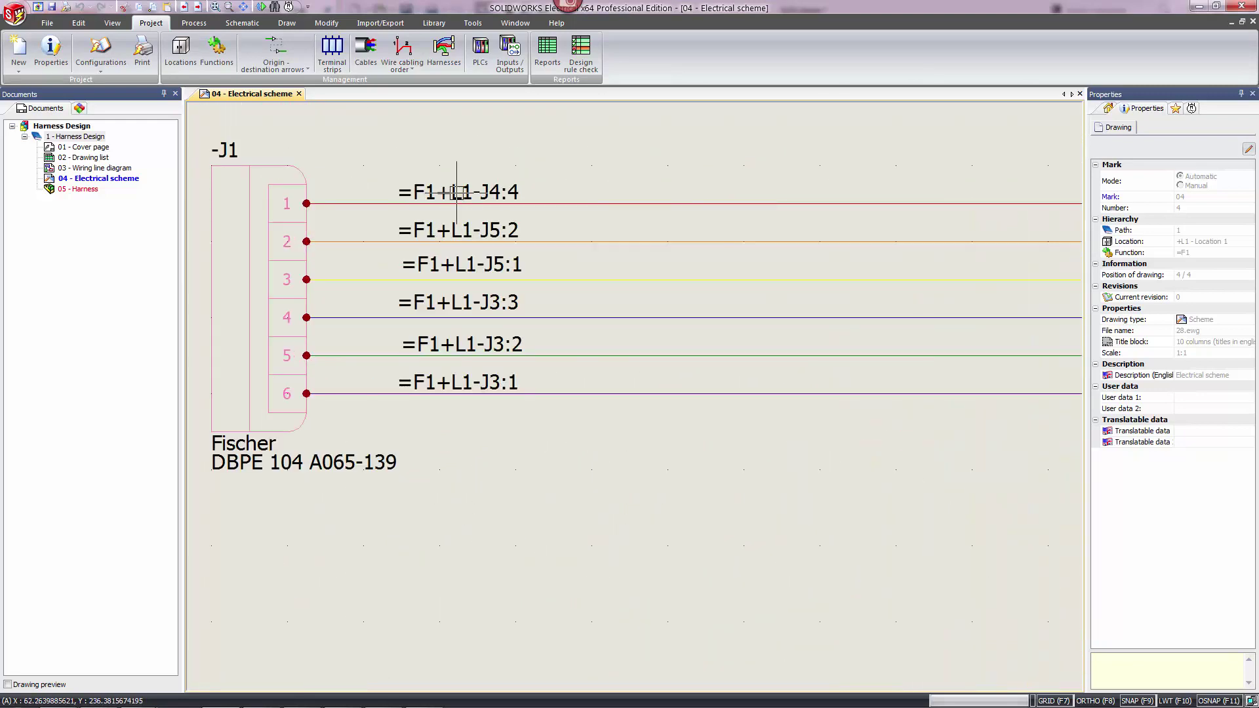
{"action": "scroll", "coordinate": [520, 258], "scroll_direction": "down", "scroll_amount": 2}
{"action": "scroll", "coordinate": [621, 396], "scroll_direction": "down", "scroll_amount": 2}
{"action": "middle_click_drag", "start_coordinate": [746, 419], "coordinate": [622, 294]}
{"action": "scroll", "coordinate": [622, 294], "scroll_direction": "down", "scroll_amount": 1}
{"action": "scroll", "coordinate": [641, 318], "scroll_direction": "down", "scroll_amount": 2}
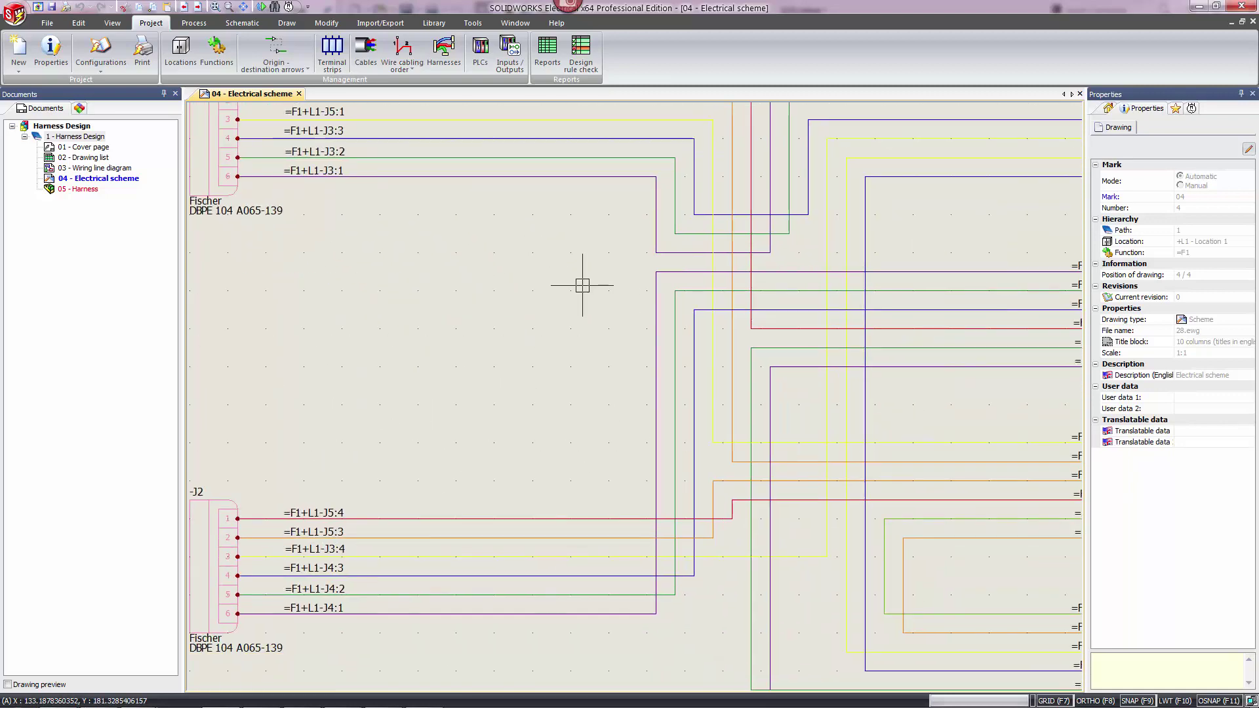
{"action": "middle_click_drag", "start_coordinate": [439, 279], "coordinate": [493, 315]}
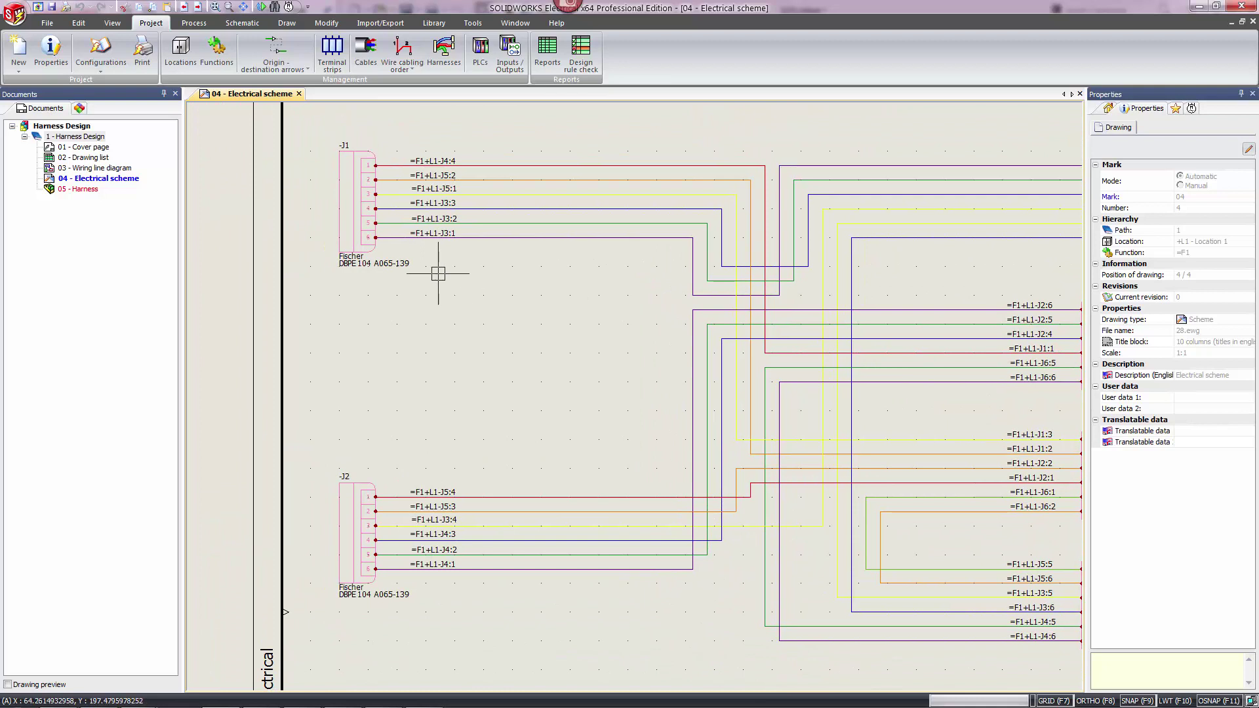
{"action": "left_click", "coordinate": [435, 48]}
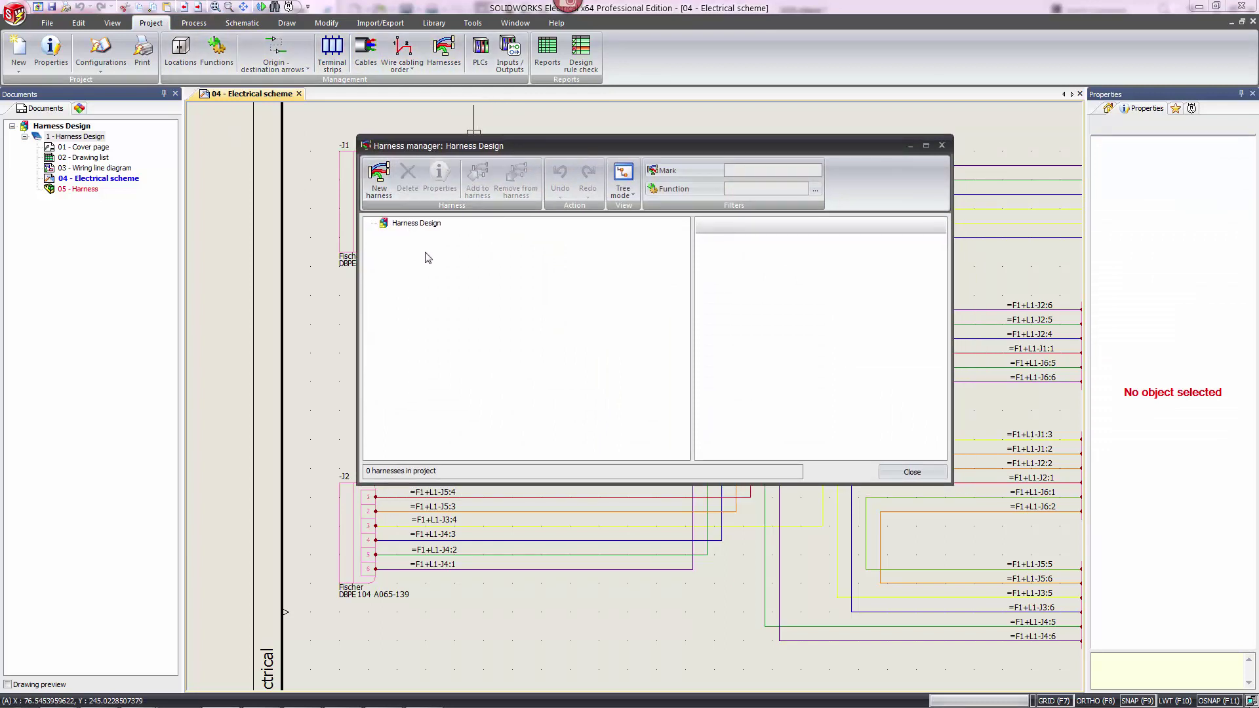
{"action": "left_click", "coordinate": [912, 472]}
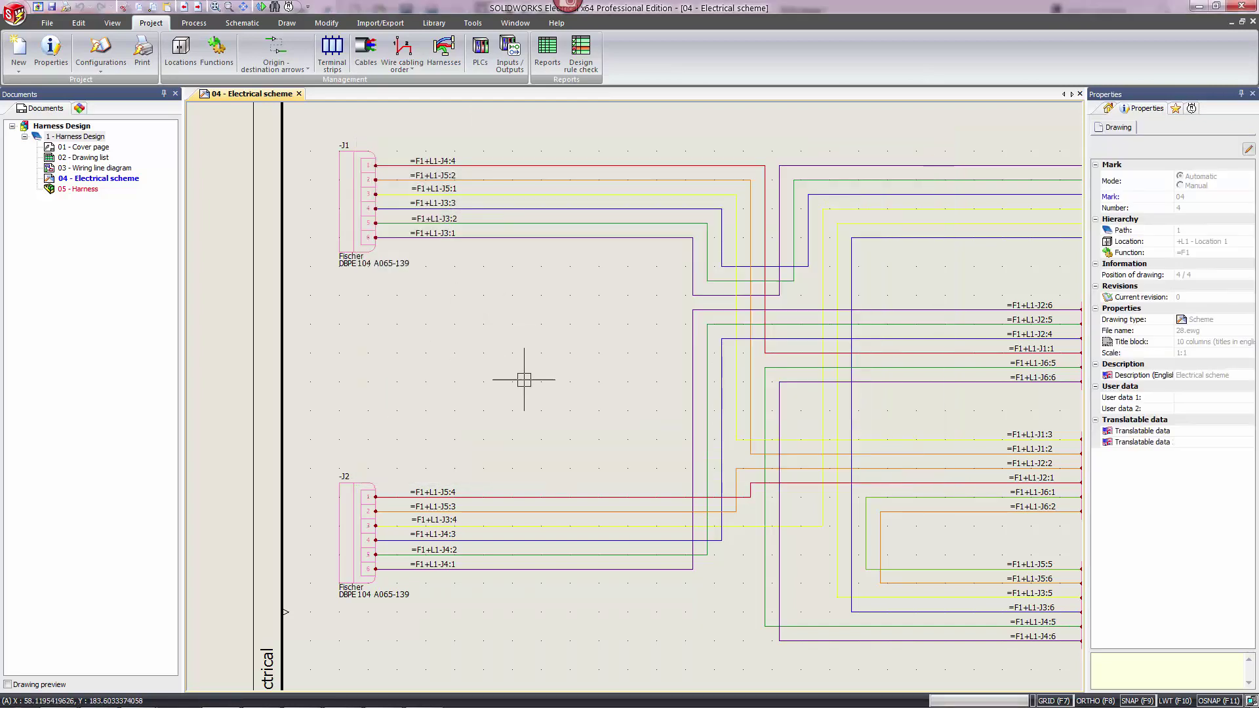
Zoom out and window-select every connector and wire on the schematic.
{"action": "scroll", "coordinate": [566, 397], "scroll_direction": "down", "scroll_amount": 4}
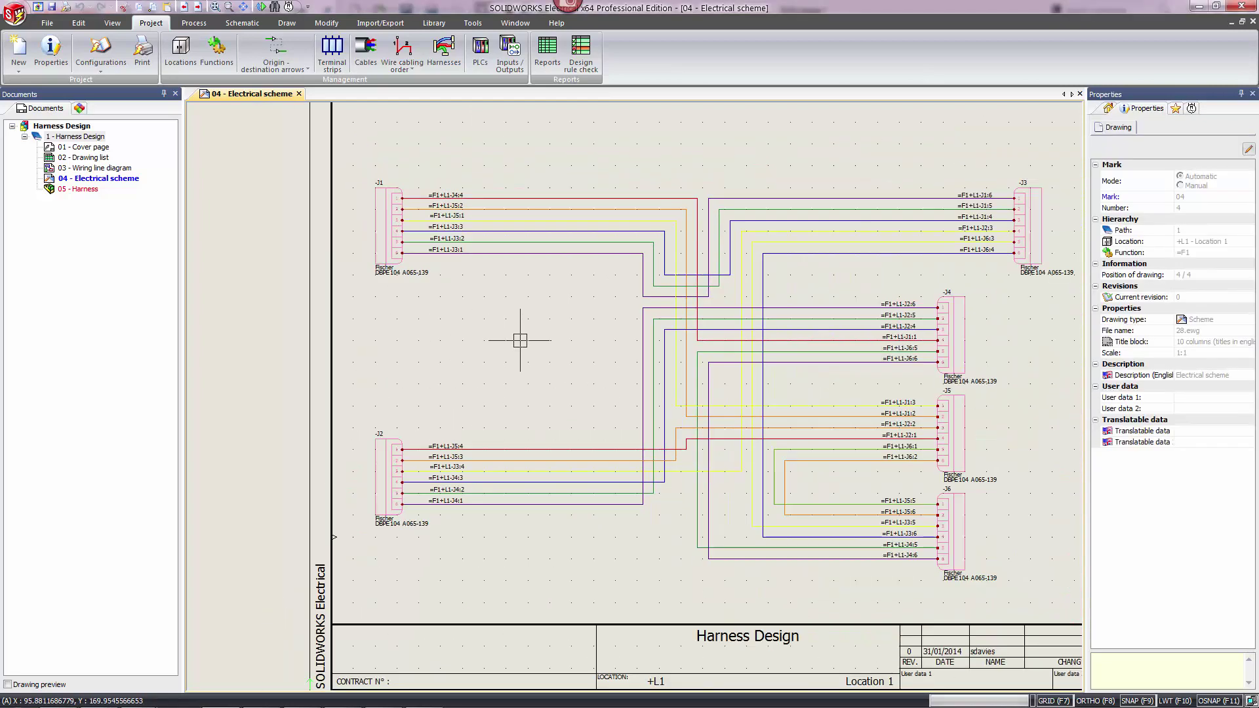
{"action": "scroll", "coordinate": [487, 328], "scroll_direction": "down", "scroll_amount": 1}
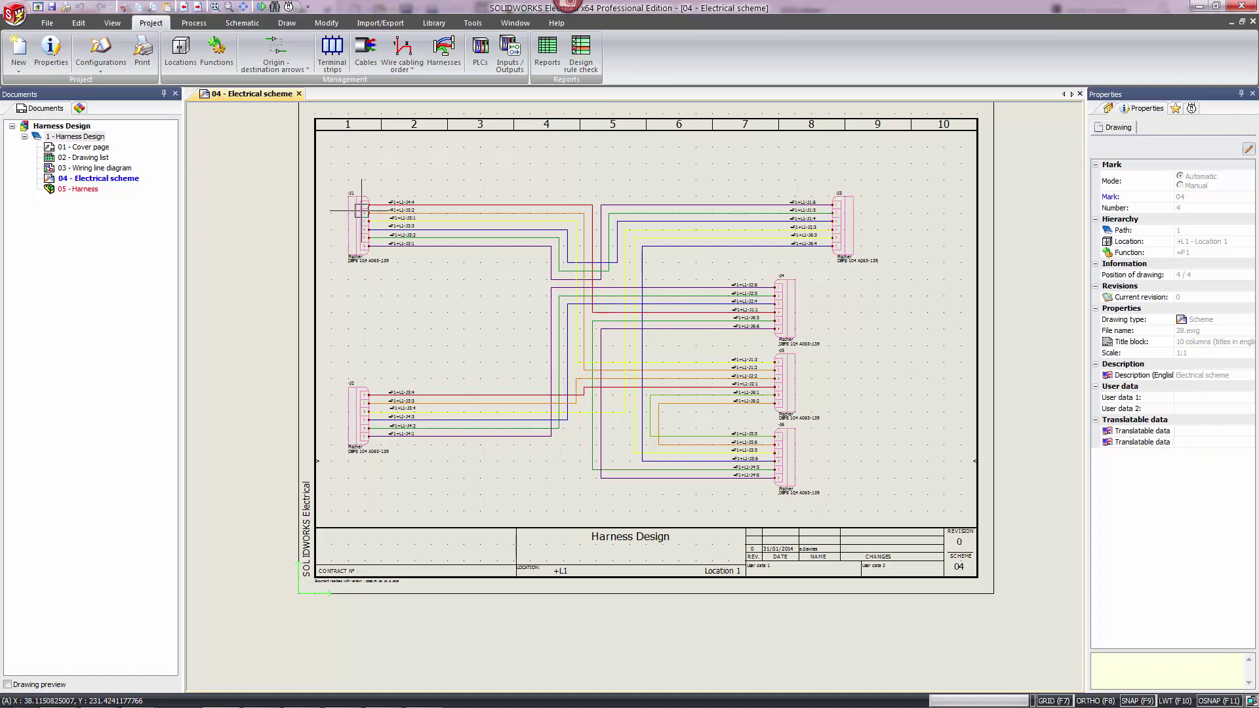
{"action": "left_click", "coordinate": [333, 165]}
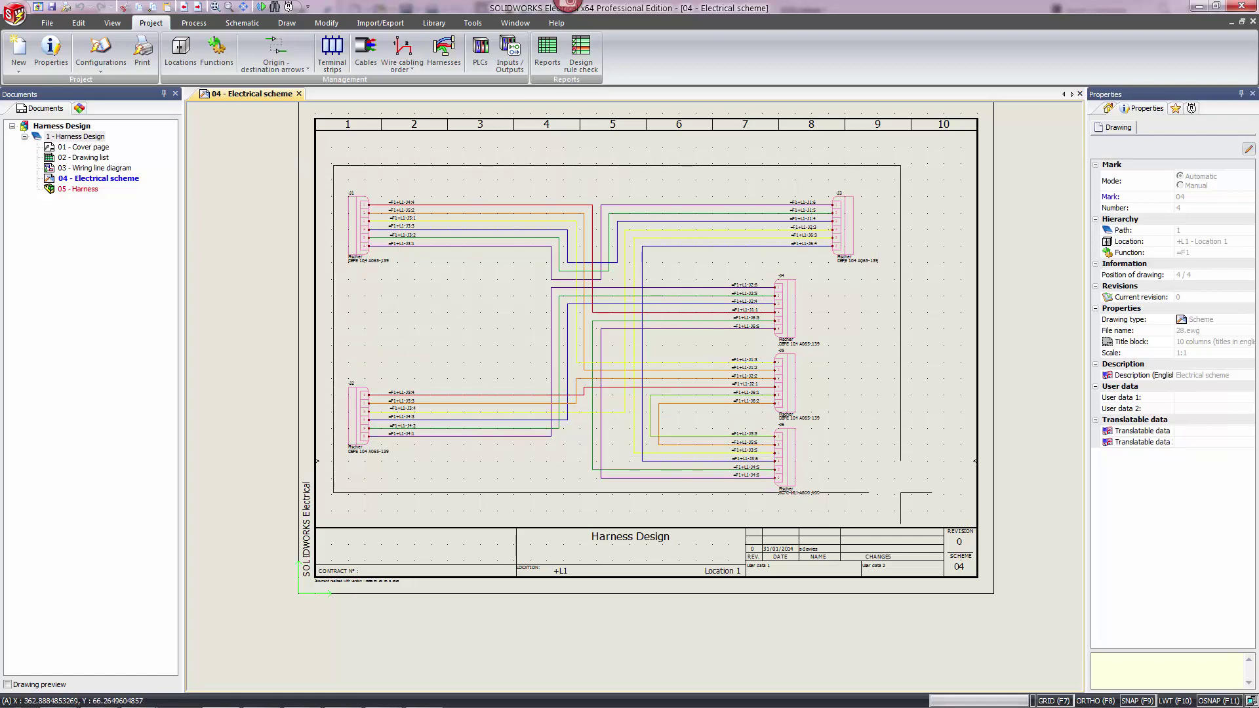
{"action": "left_click", "coordinate": [909, 508]}
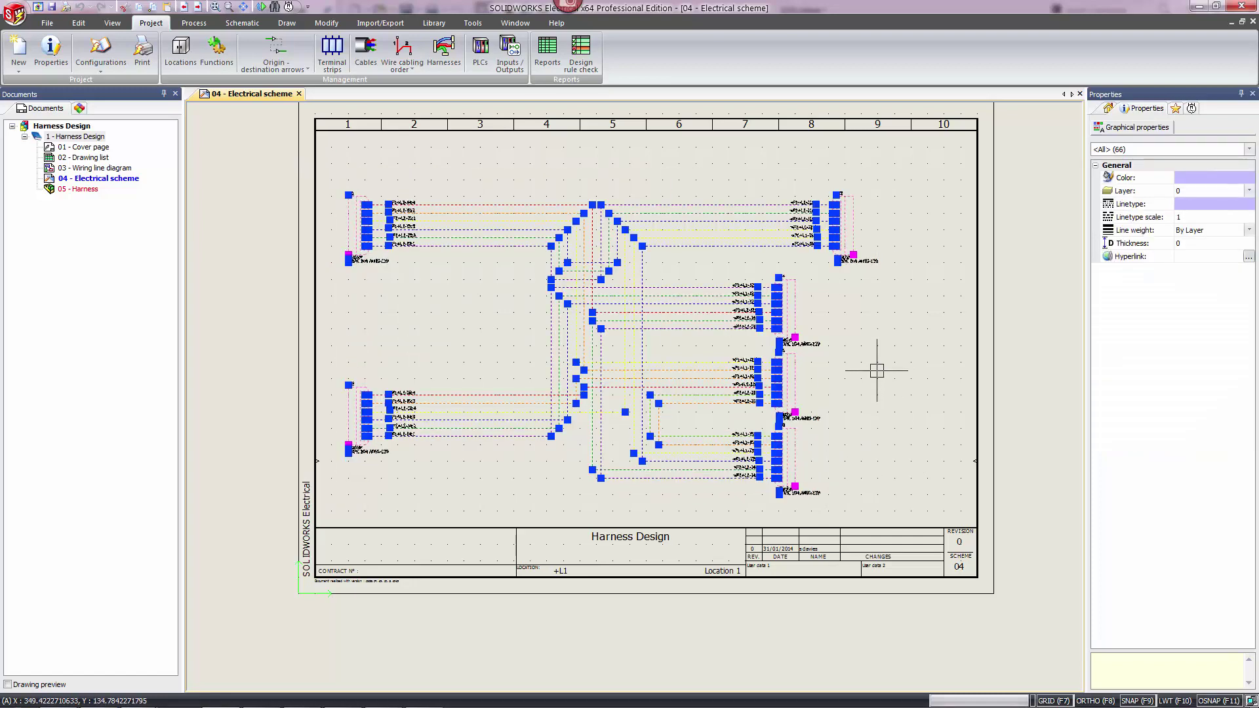
Load connectors J1–J6 and their wires into Add / remove from harness, then open the Harness selector.
{"action": "scroll", "coordinate": [833, 458], "scroll_direction": "up", "scroll_amount": 3}
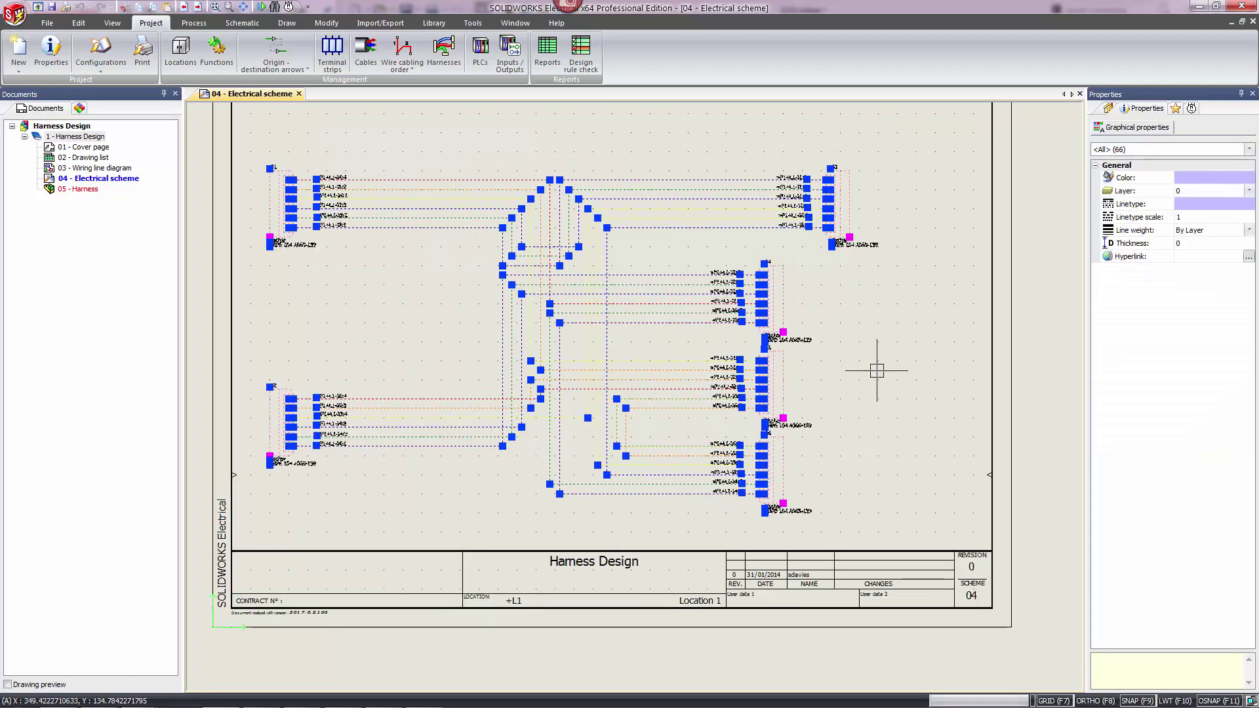
{"action": "right_click", "coordinate": [425, 182]}
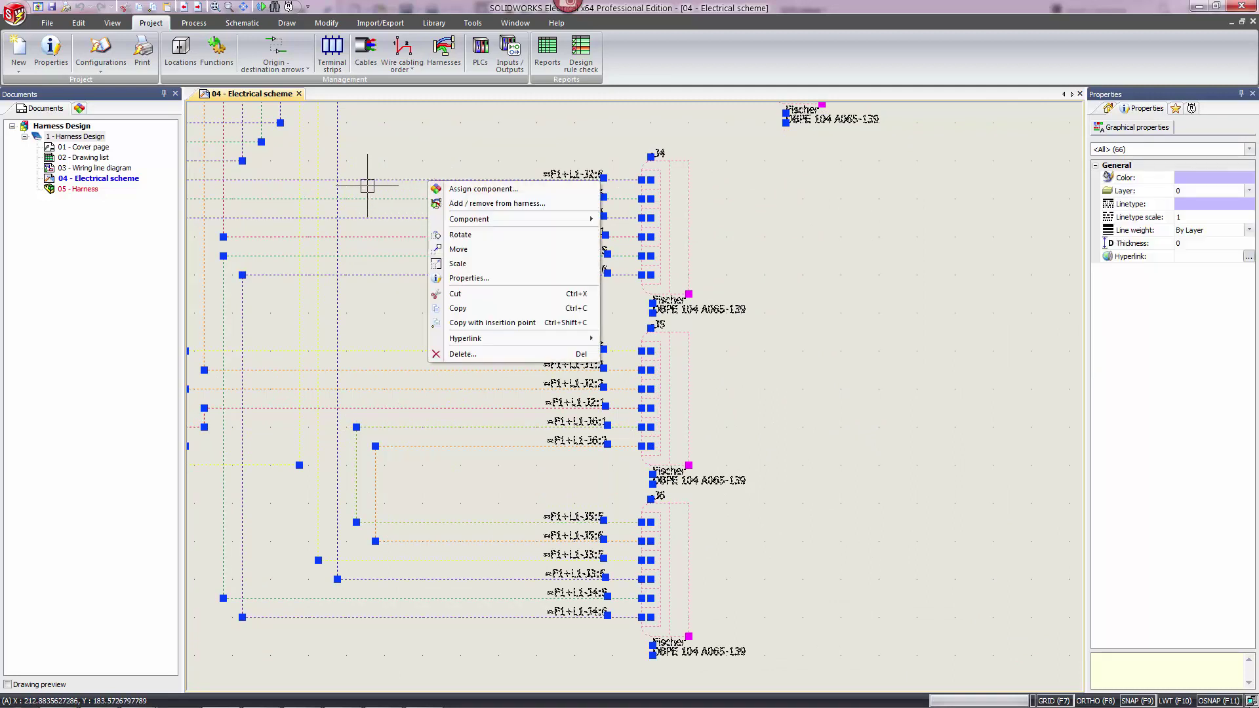
{"action": "left_click", "coordinate": [486, 204]}
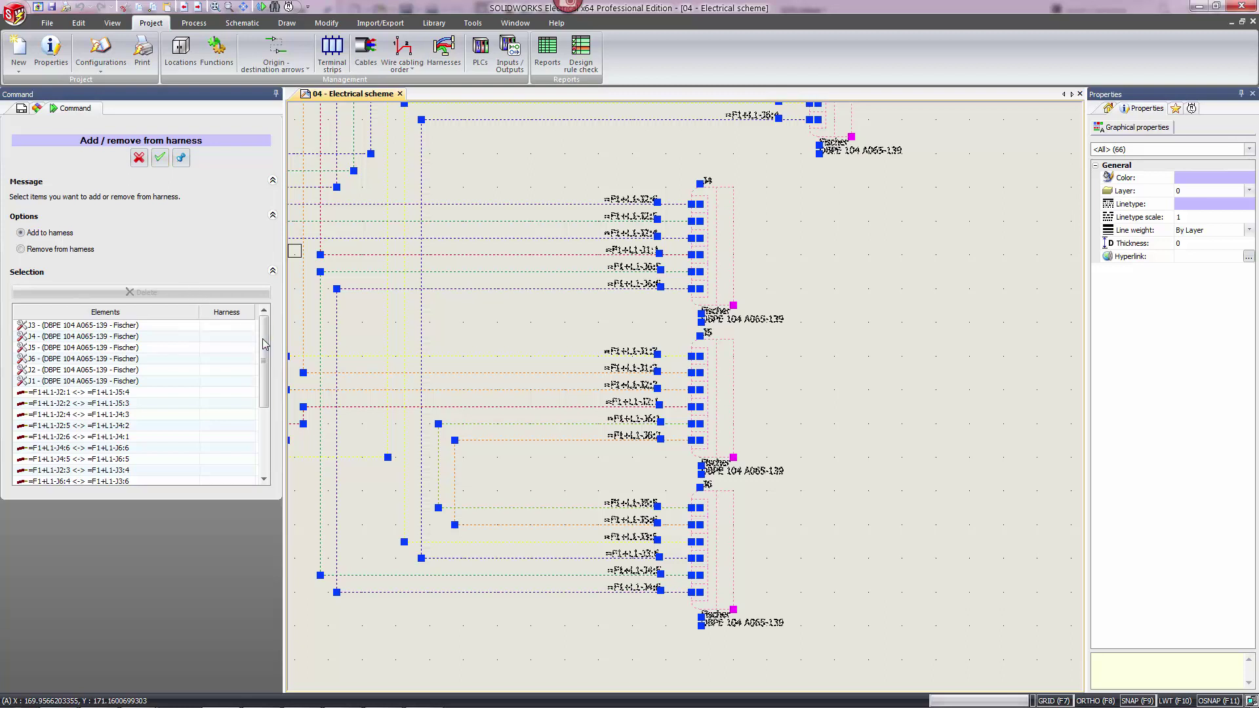
{"action": "left_click_drag", "start_coordinate": [267, 353], "coordinate": [281, 327]}
{"action": "left_click", "coordinate": [160, 158]}
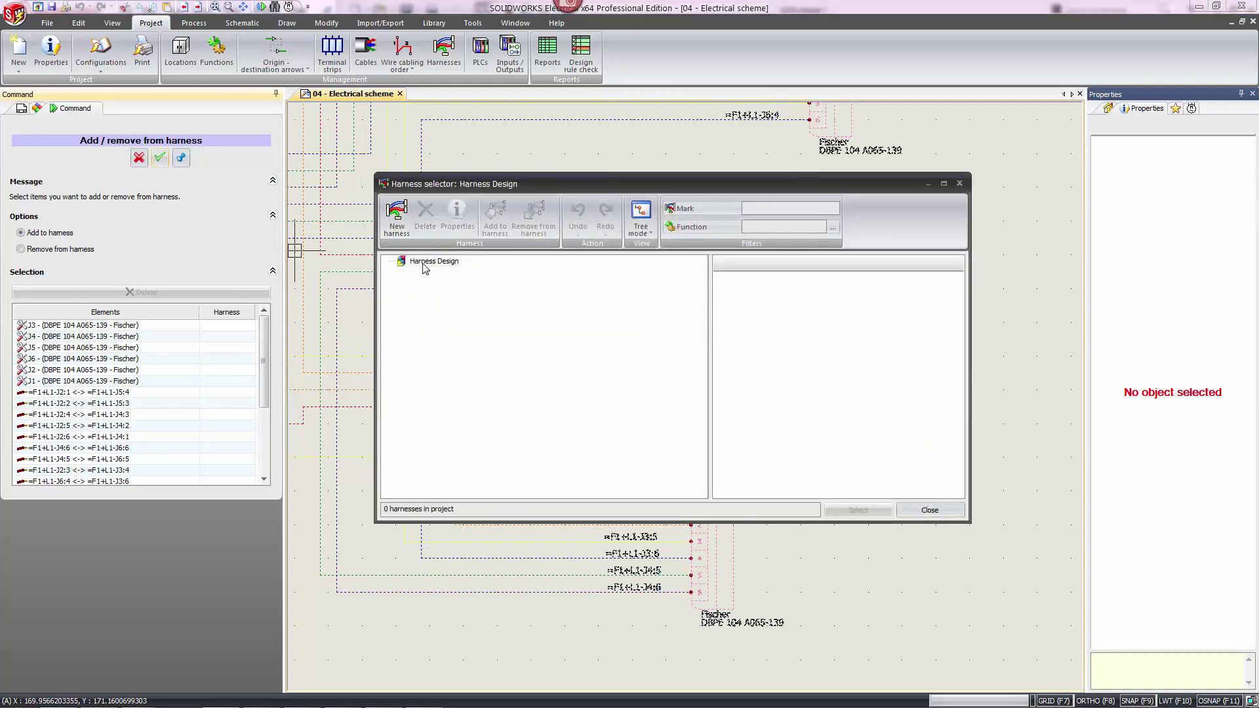
Create new harness H1 under Harness Design and select it as the target harness.
{"action": "left_click", "coordinate": [433, 261]}
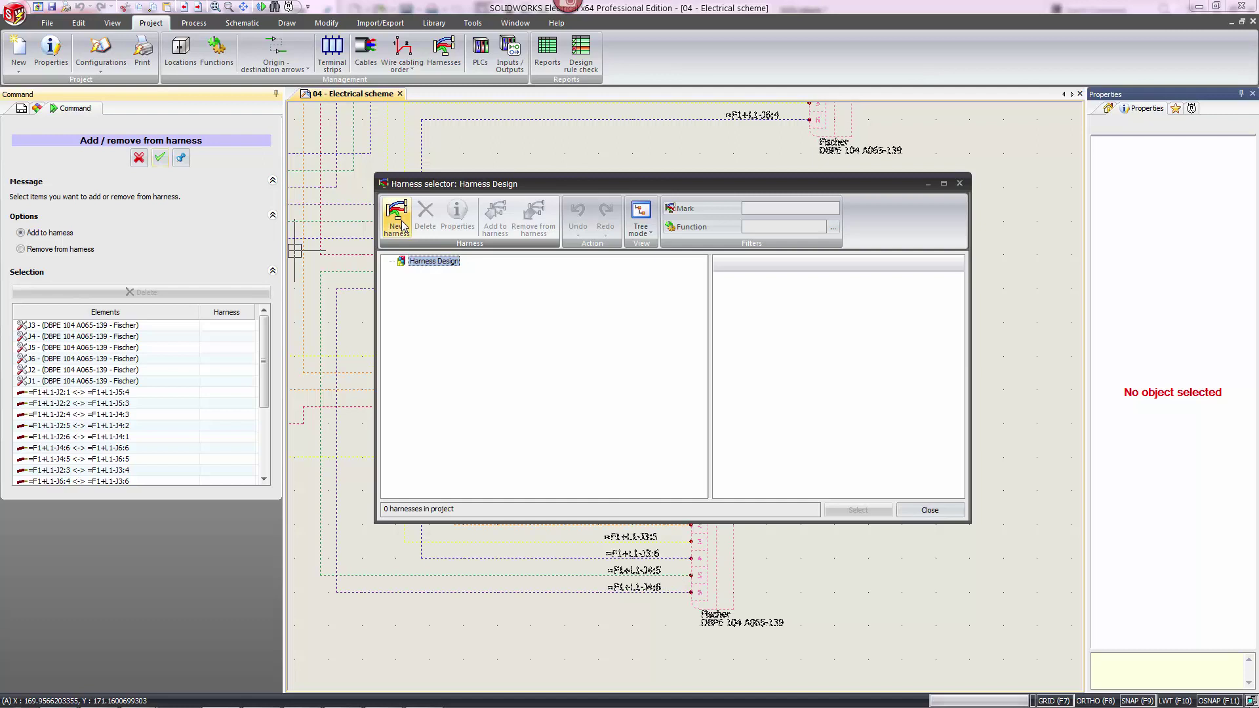
{"action": "left_click", "coordinate": [398, 222]}
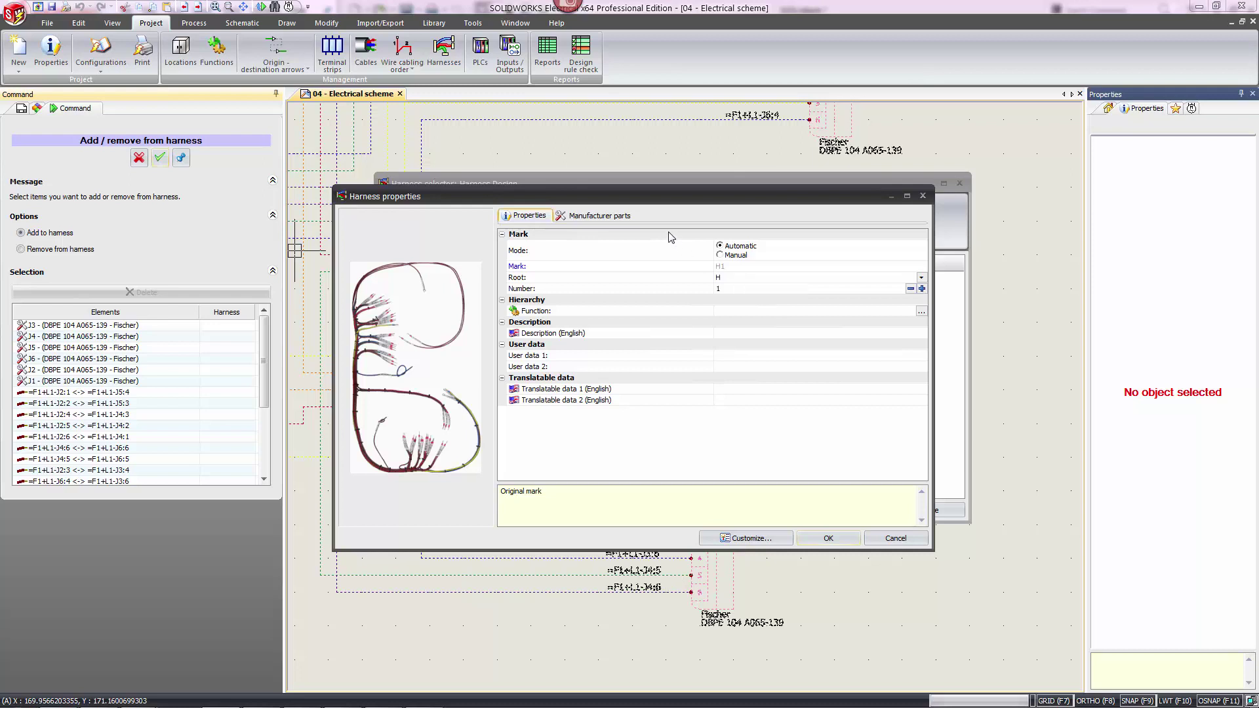
{"action": "left_click", "coordinate": [630, 216]}
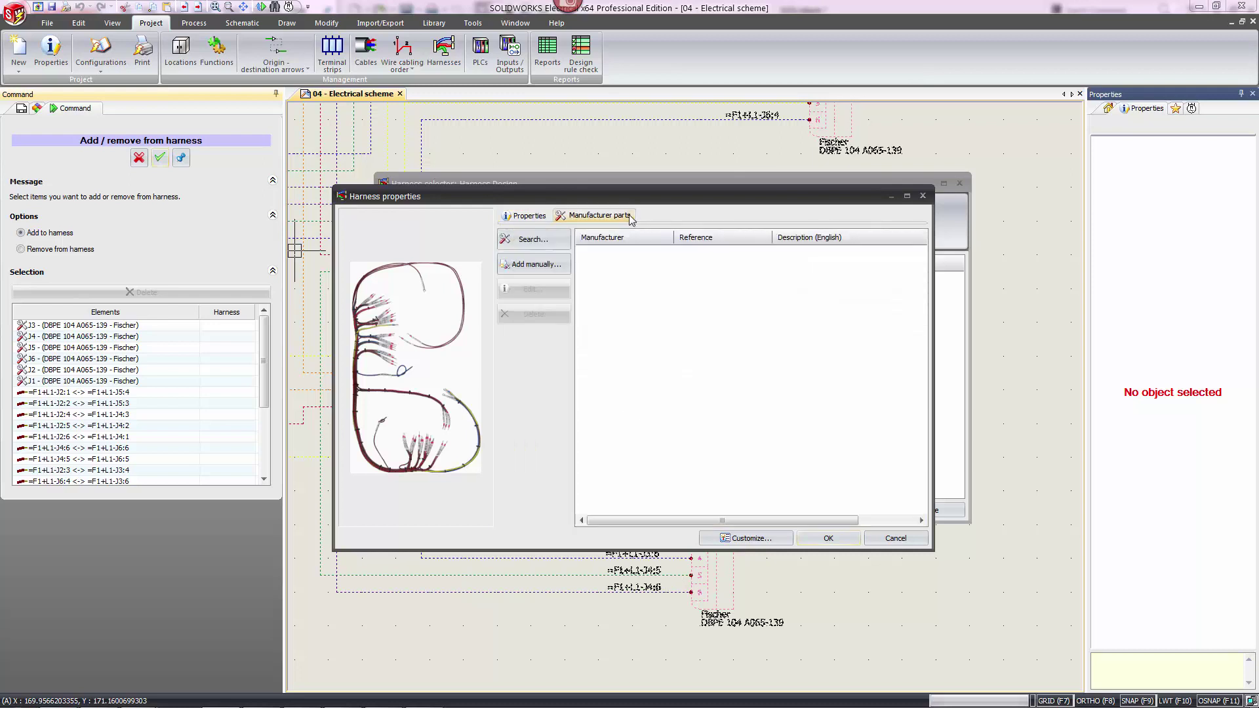
{"action": "left_click", "coordinate": [525, 216]}
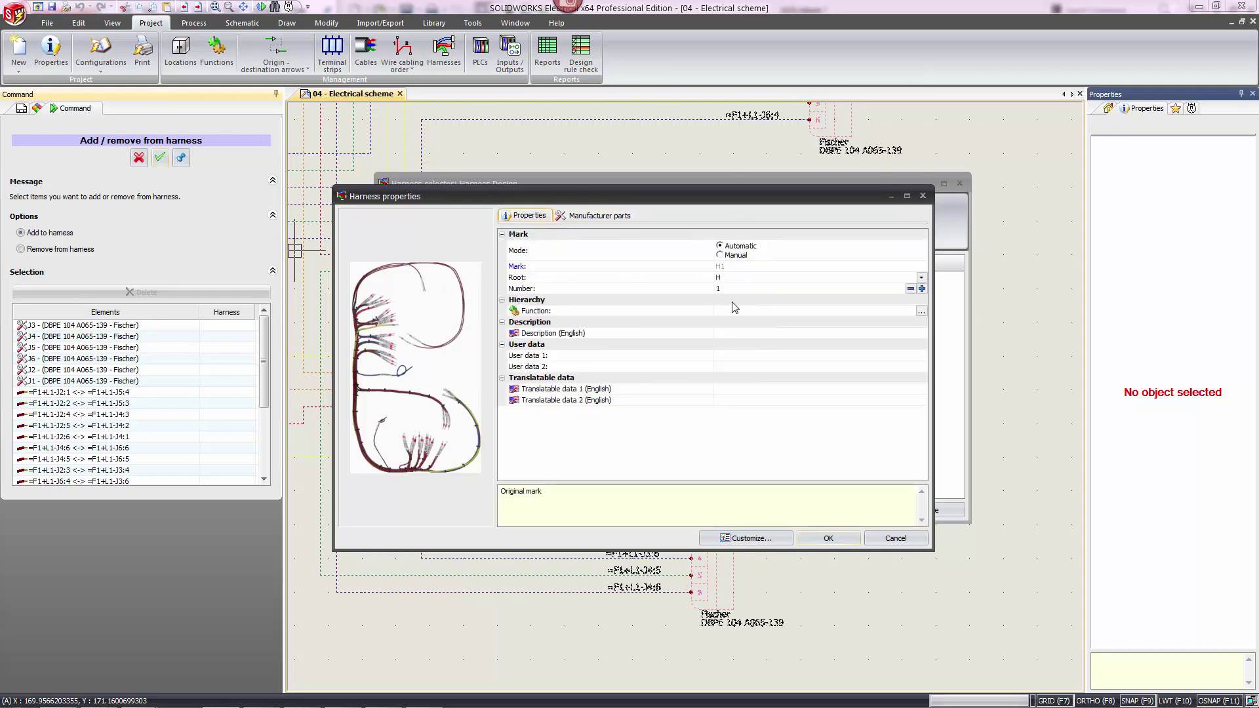
{"action": "left_click", "coordinate": [829, 539]}
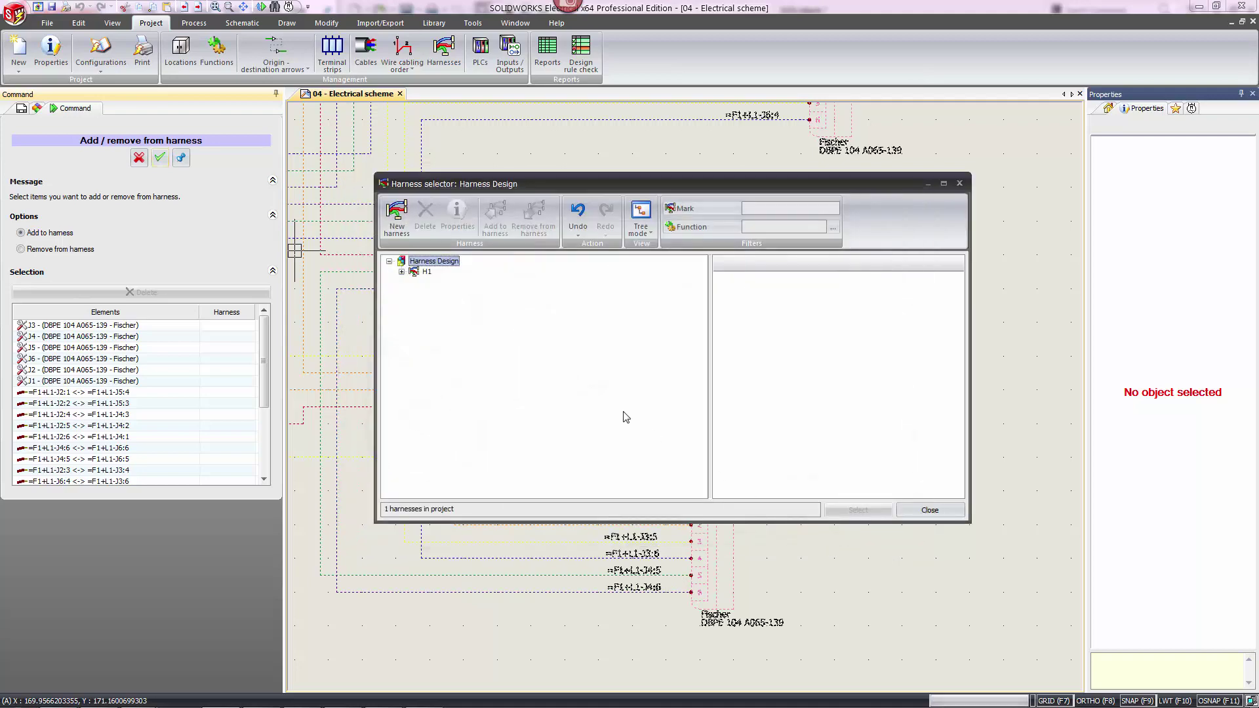
{"action": "left_click", "coordinate": [427, 272]}
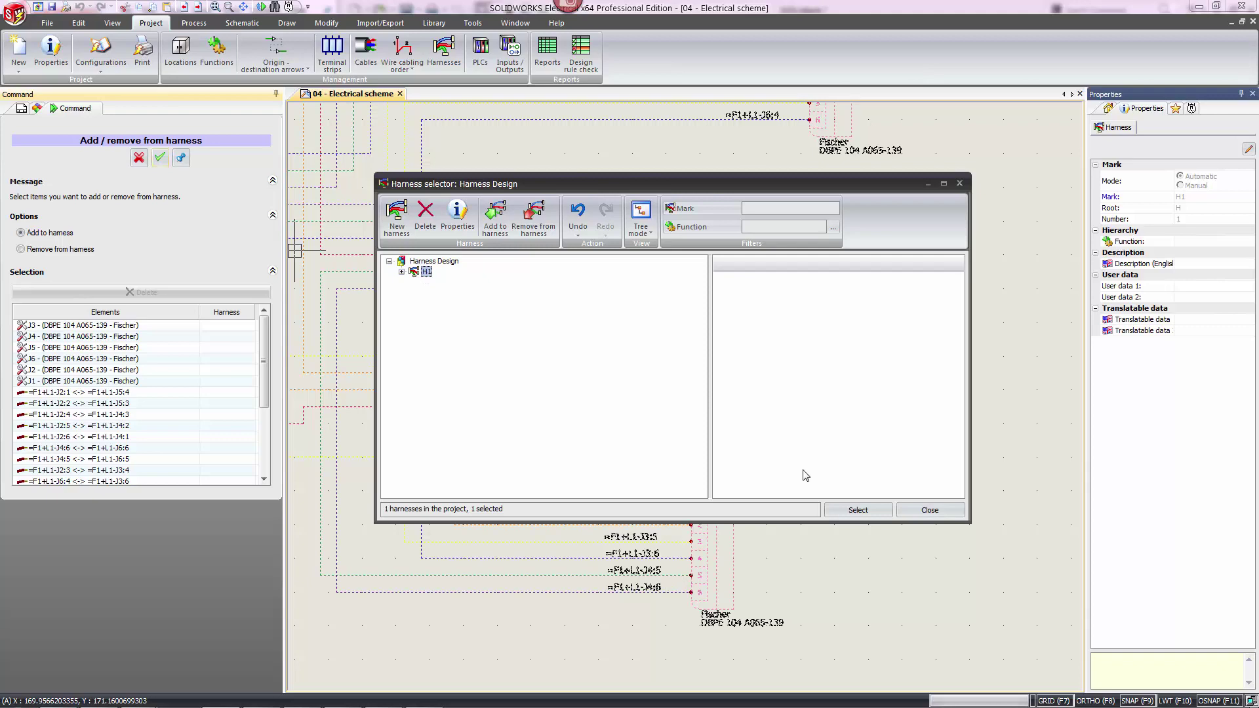
{"action": "left_click", "coordinate": [852, 508]}
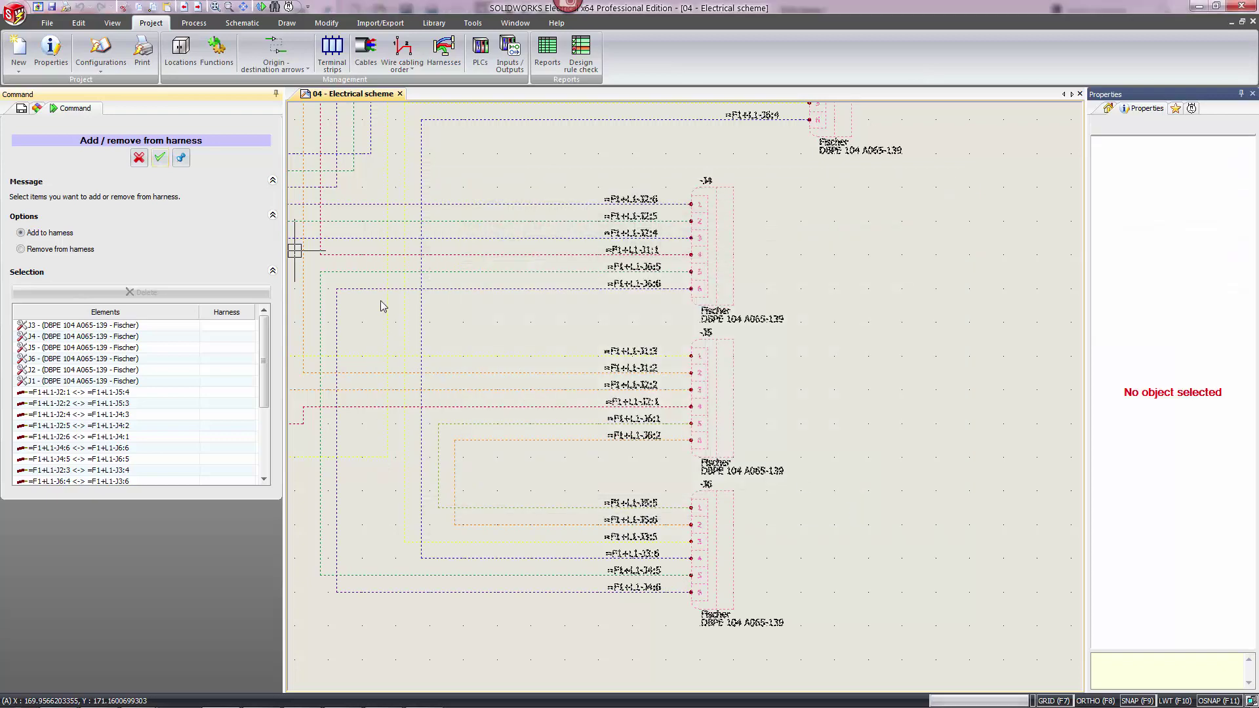
Finish the harness assignment and expand H1's wires in the Harness manager.
{"action": "left_click", "coordinate": [140, 159]}
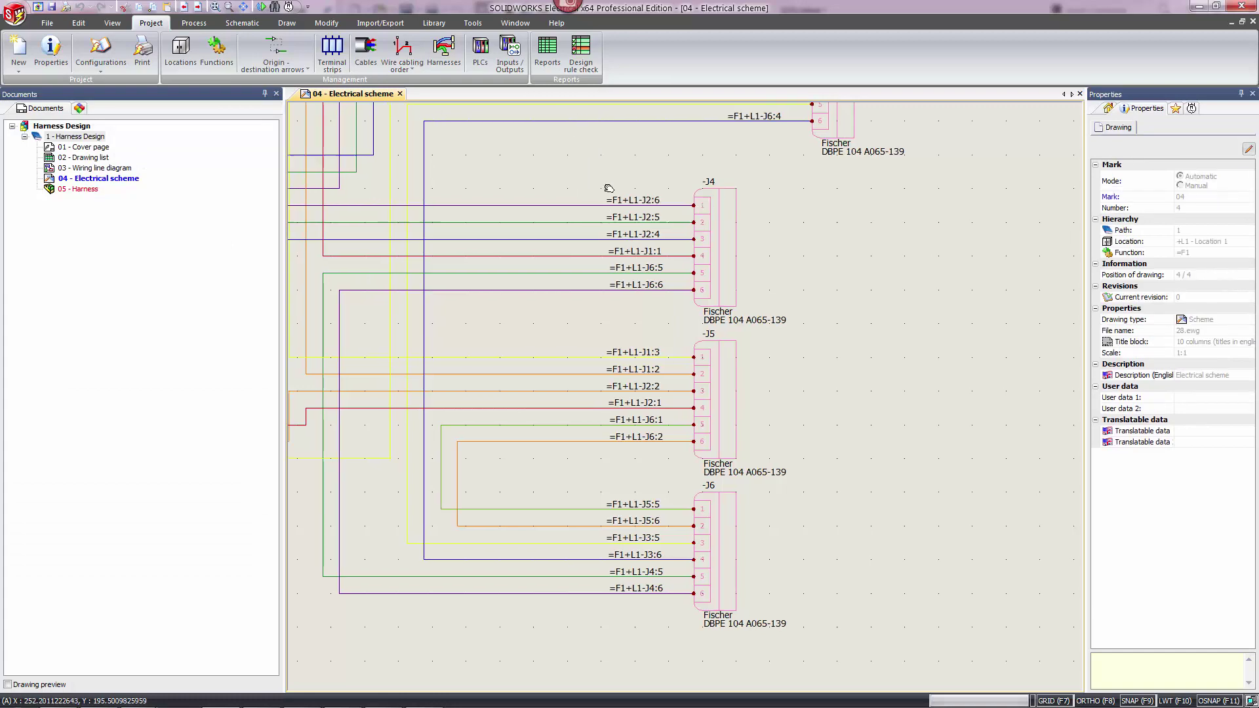
{"action": "left_click", "coordinate": [444, 52]}
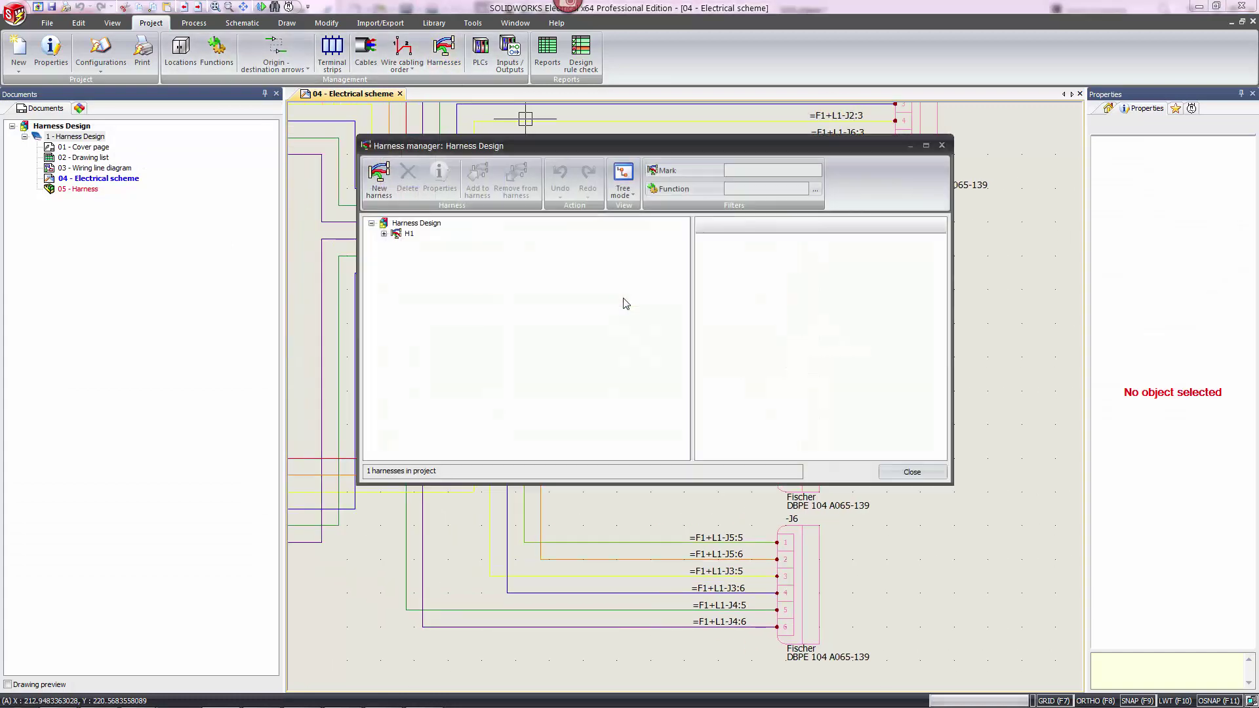
{"action": "double_click", "coordinate": [398, 237]}
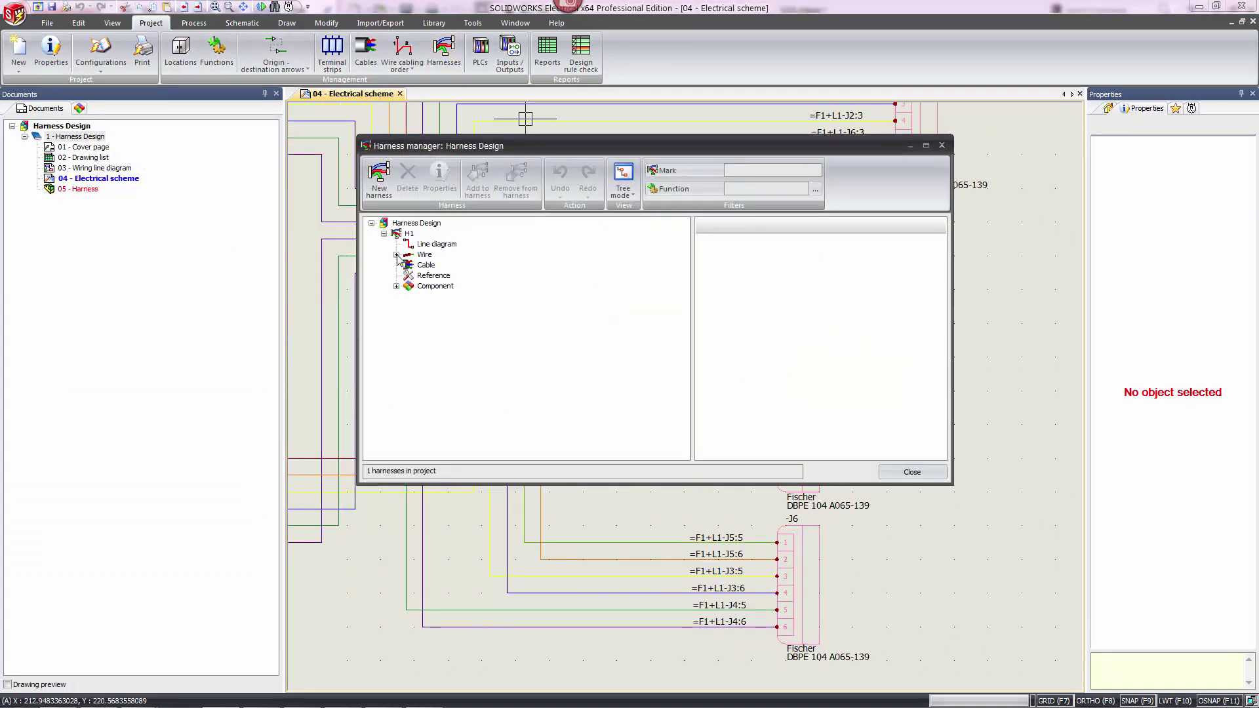
{"action": "left_click", "coordinate": [396, 254]}
Check H1's components list for connectors J1–J6, including J4 and J6, then close the manager.
{"action": "scroll", "coordinate": [426, 328], "scroll_direction": "down", "scroll_amount": 1}
{"action": "left_click", "coordinate": [397, 450]}
{"action": "left_click", "coordinate": [464, 433]}
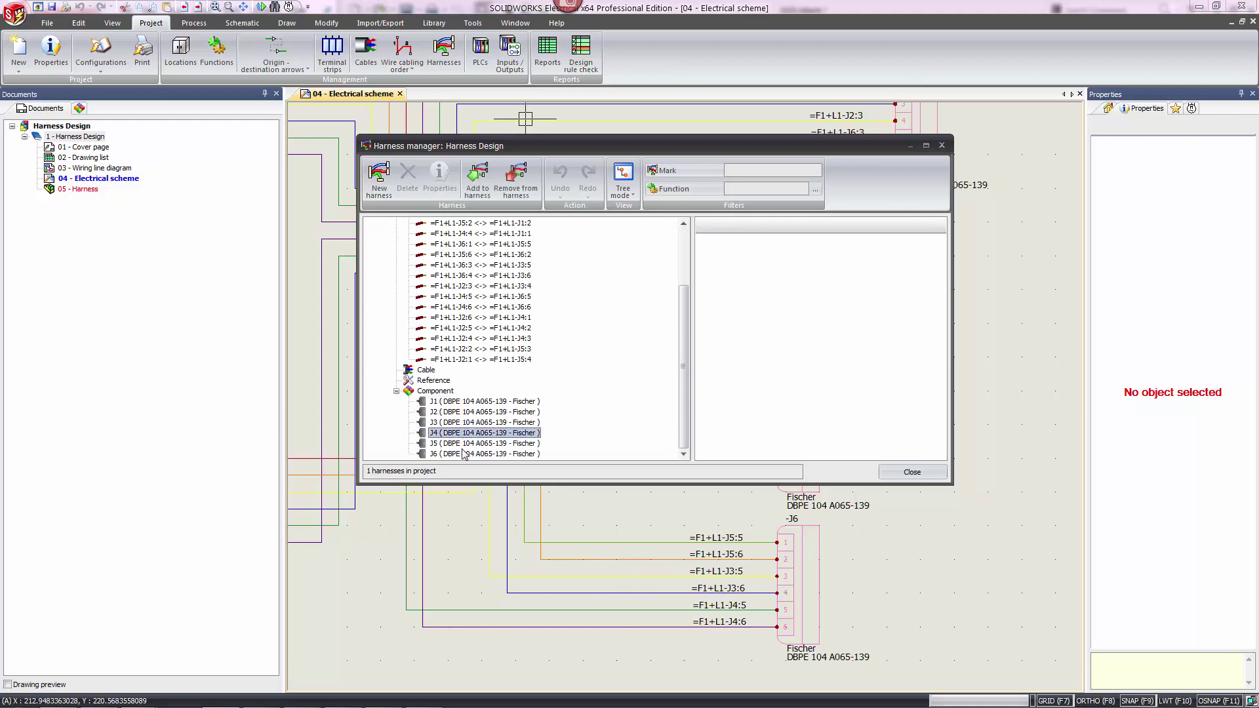
{"action": "left_click", "coordinate": [463, 452]}
{"action": "scroll", "coordinate": [505, 381], "scroll_direction": "up", "scroll_amount": 3}
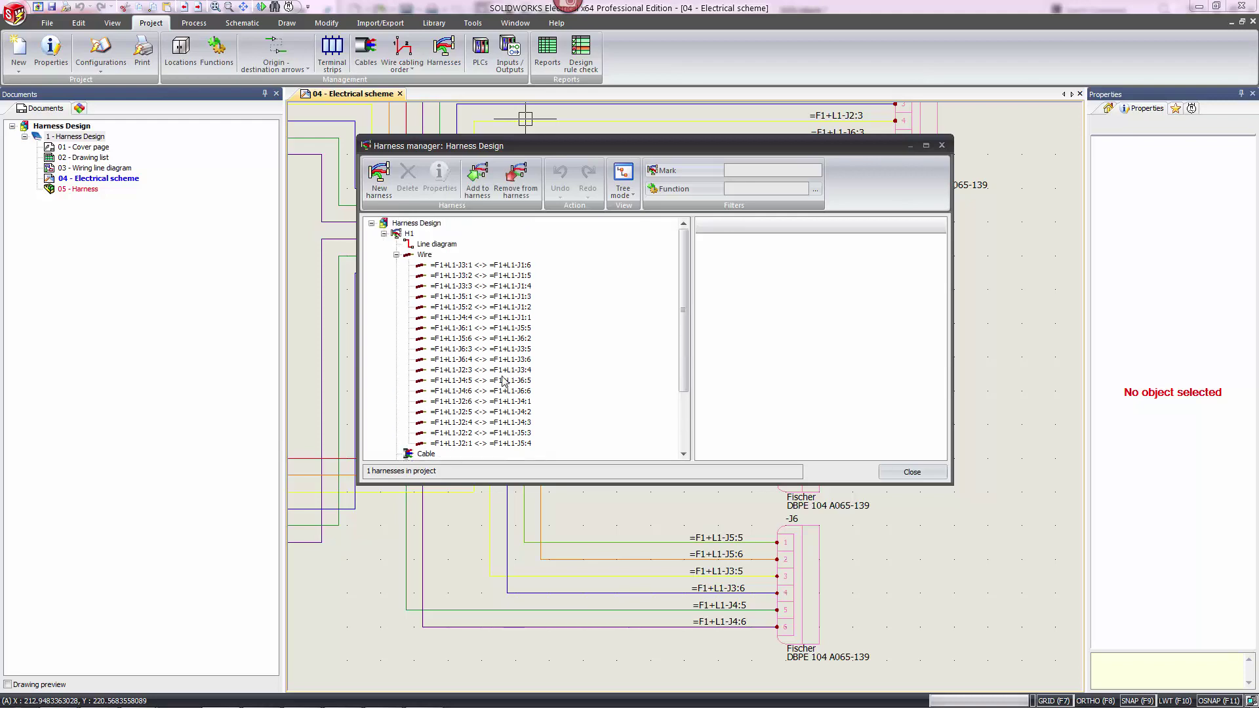
{"action": "left_click", "coordinate": [896, 475]}
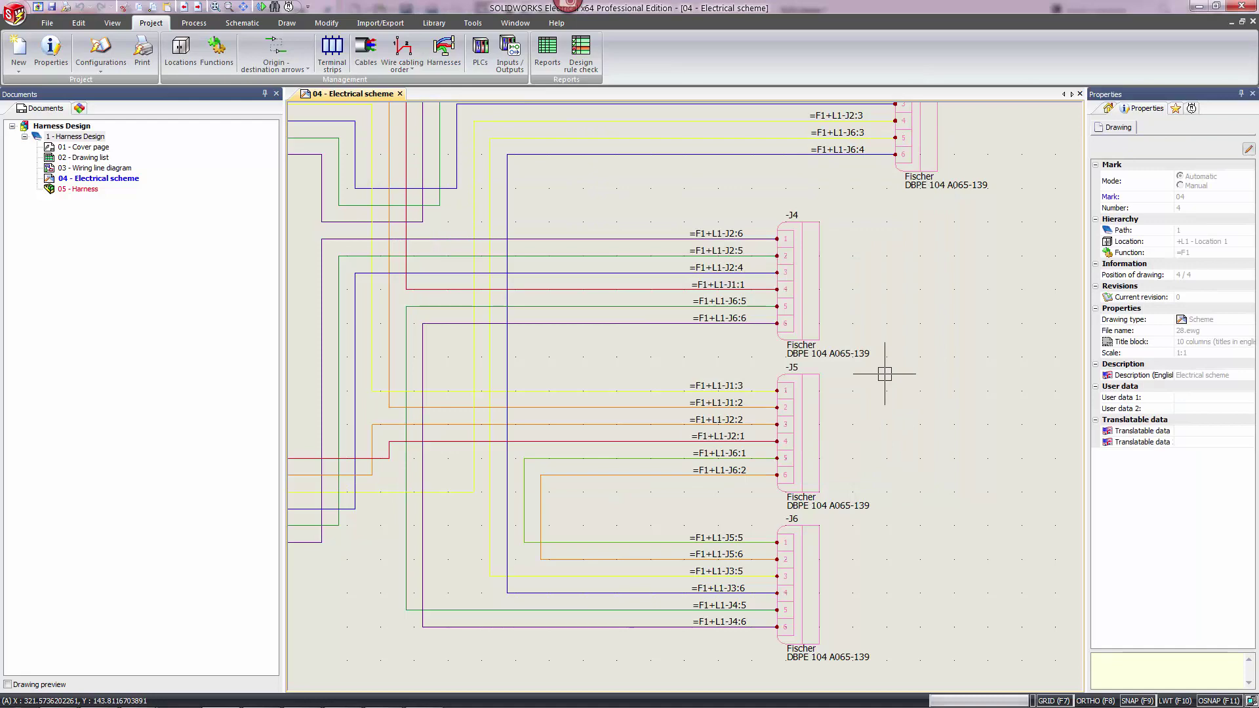
{"action": "scroll", "coordinate": [629, 328], "scroll_direction": "down", "scroll_amount": 3}
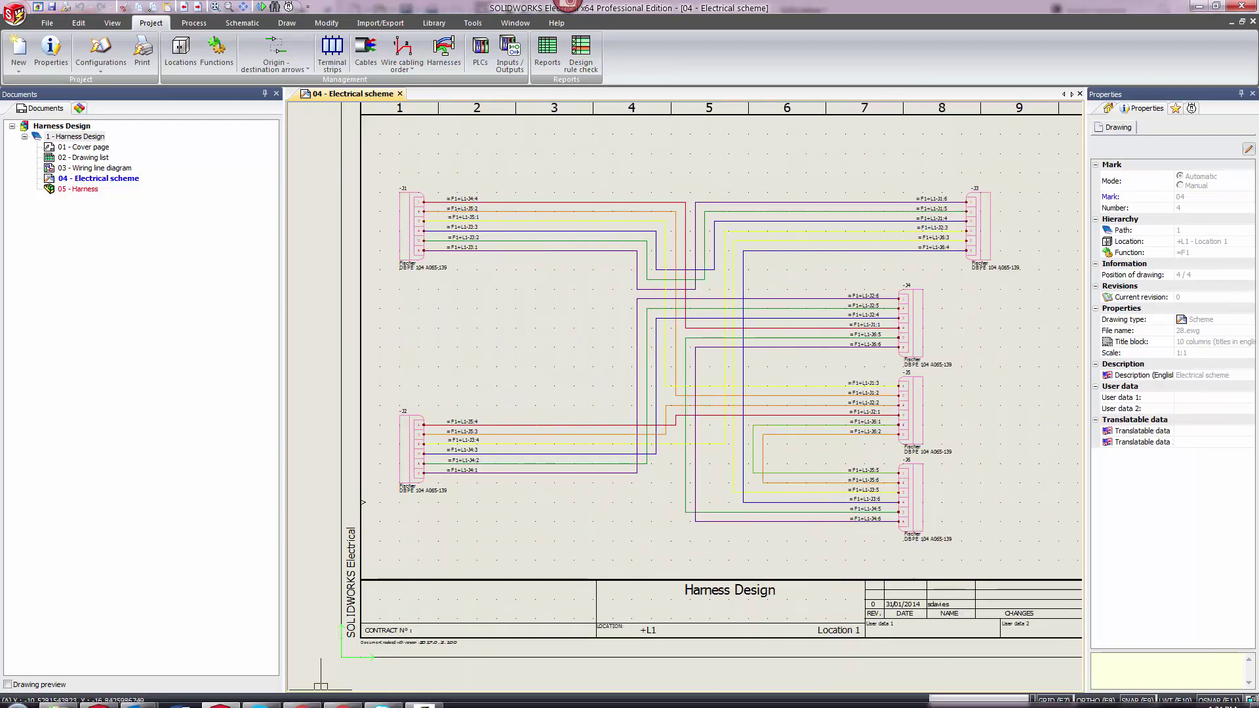
Switch to the 3225.sldasm assembly and orbit it to view the connectors.
{"action": "left_click", "coordinate": [117, 699]}
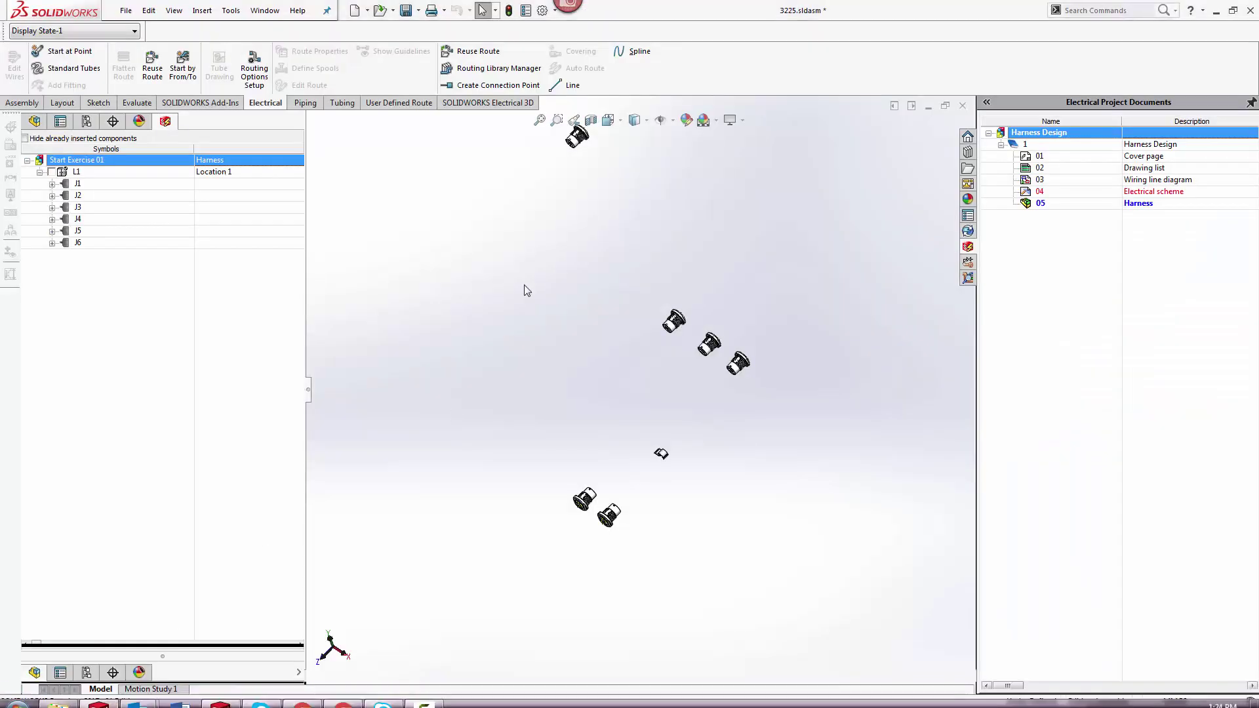
{"action": "middle_click_drag", "start_coordinate": [597, 361], "coordinate": [617, 192]}
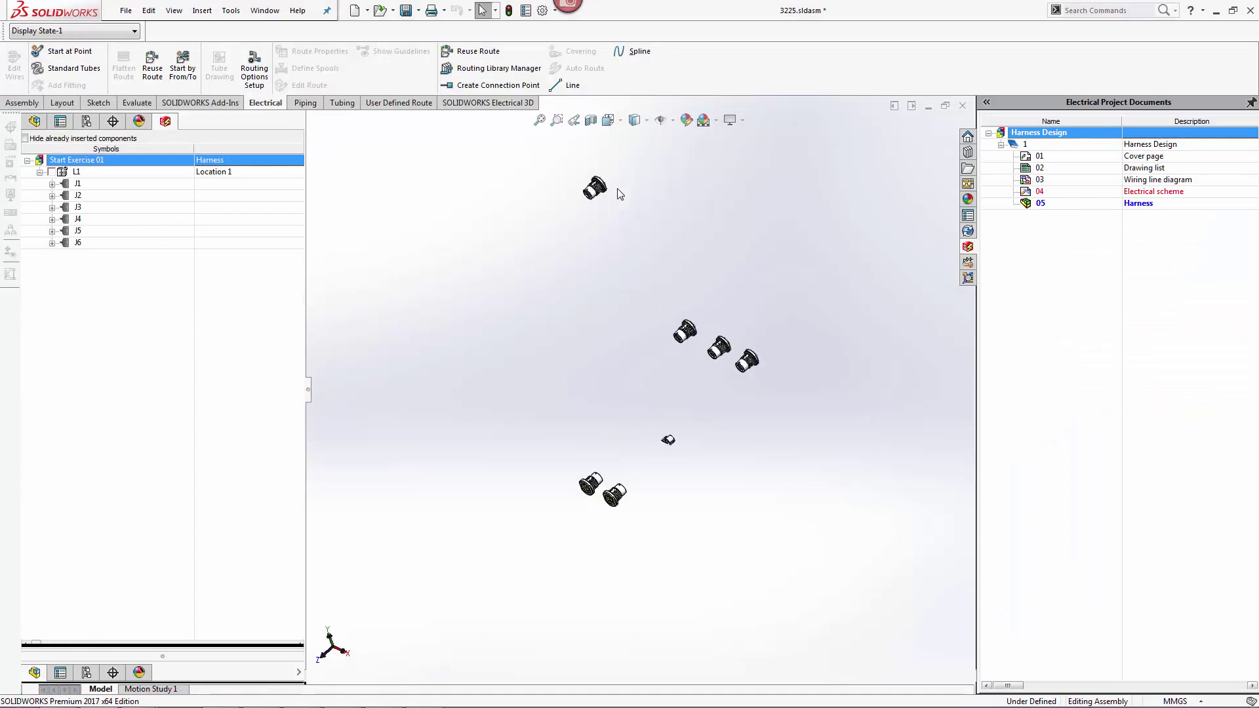
{"action": "mouse_move", "coordinate": [647, 440]}
{"action": "middle_mouse_down"}
{"action": "mouse_move", "coordinate": [675, 413]}
{"action": "mouse_move", "coordinate": [744, 424]}
{"action": "middle_mouse_up"}
{"action": "scroll", "coordinate": [744, 423], "scroll_direction": "down", "scroll_amount": 3}
{"action": "scroll", "coordinate": [596, 301], "scroll_direction": "up", "scroll_amount": 5}
{"action": "middle_click_drag", "start_coordinate": [583, 293], "coordinate": [568, 321]}
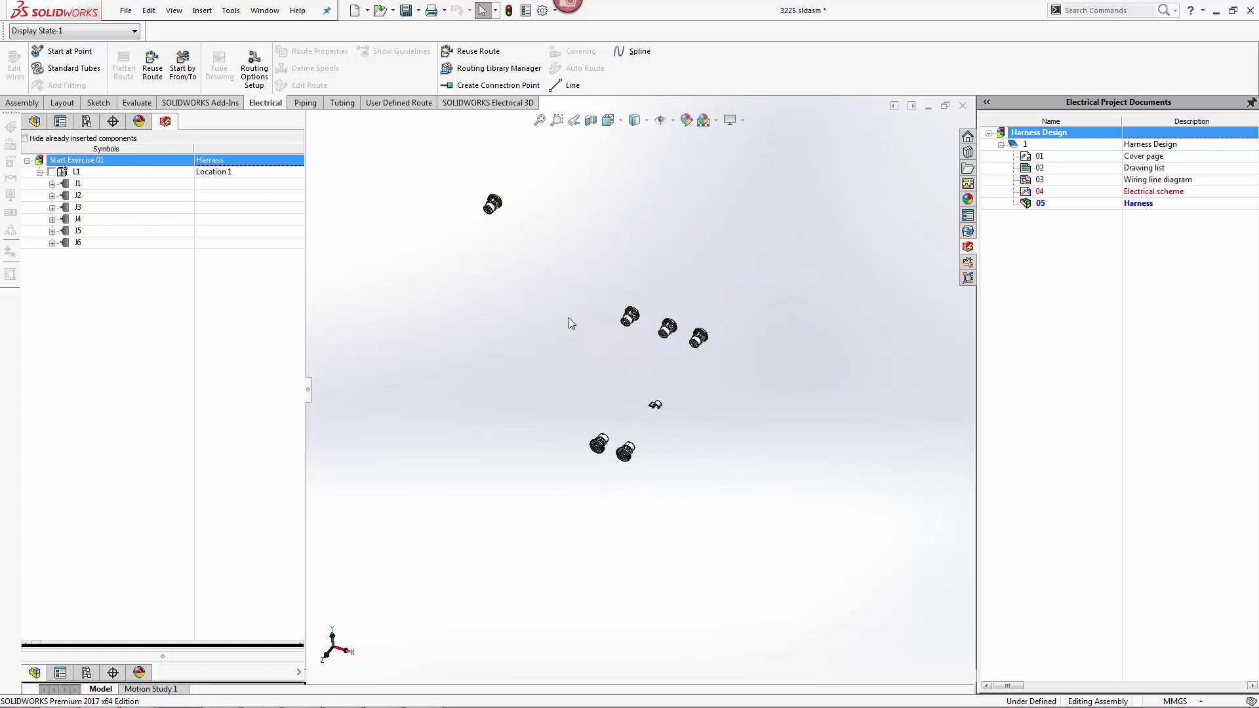
Open the SOLIDWORKS Electrical 3D tab, check a connector's circular edge, then clear the selection.
{"action": "left_click", "coordinate": [491, 103]}
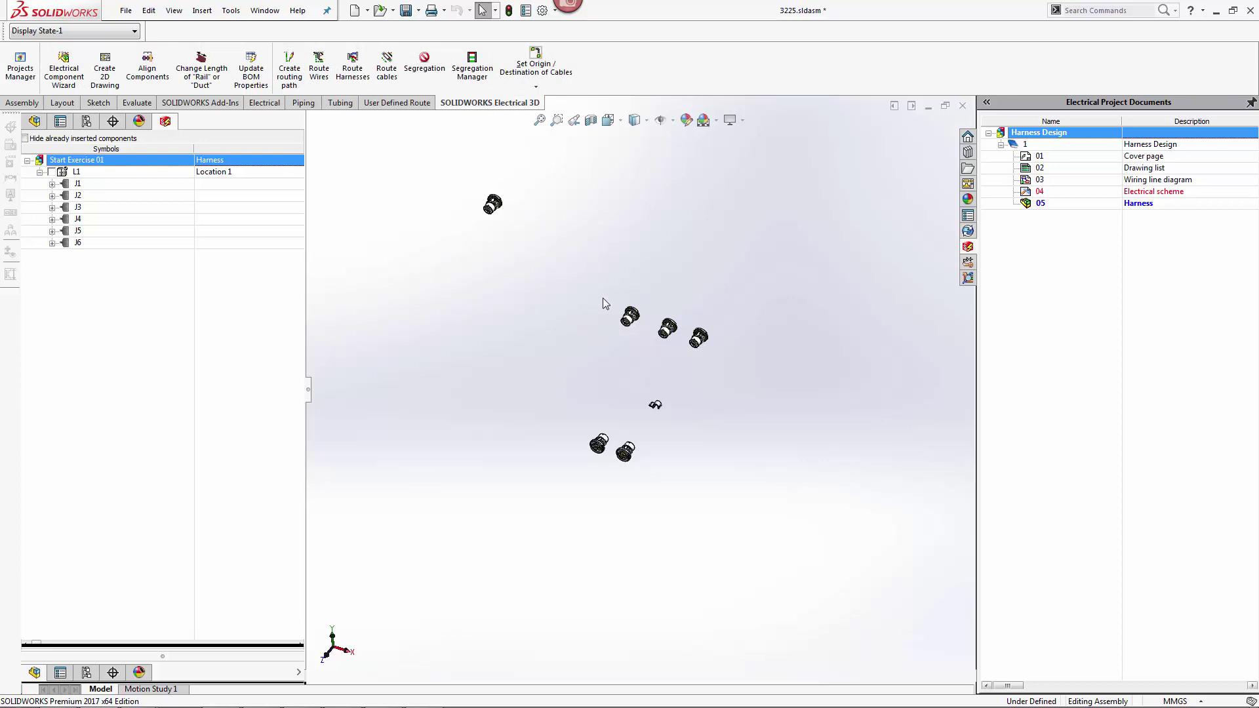
{"action": "scroll", "coordinate": [604, 301], "scroll_direction": "down", "scroll_amount": 4}
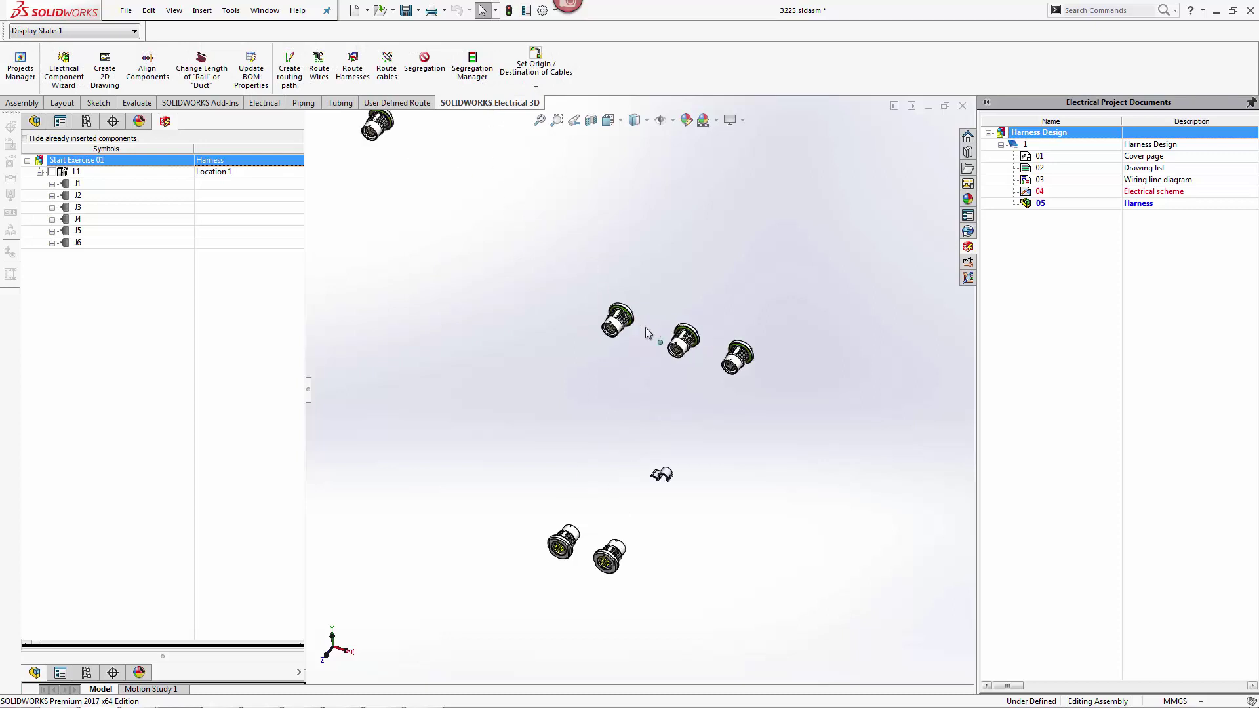
{"action": "left_click", "coordinate": [609, 328]}
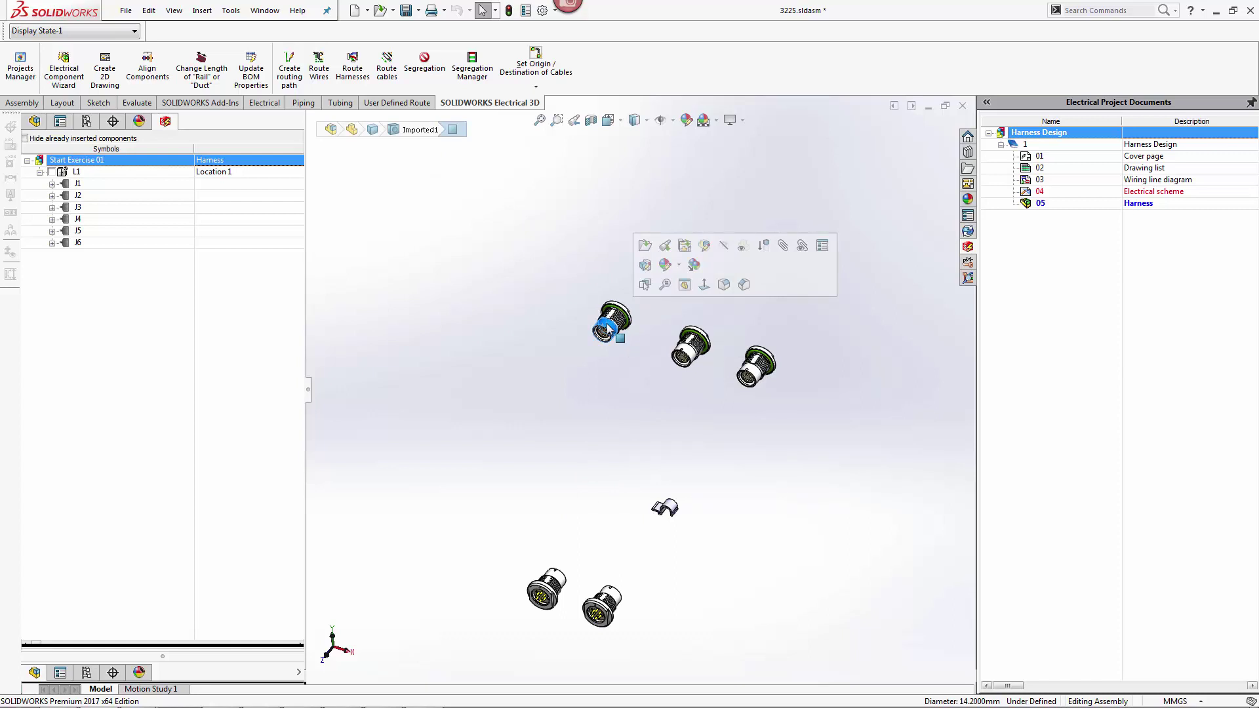
{"action": "left_click", "coordinate": [519, 325]}
{"action": "scroll", "coordinate": [516, 324], "scroll_direction": "up", "scroll_amount": 3}
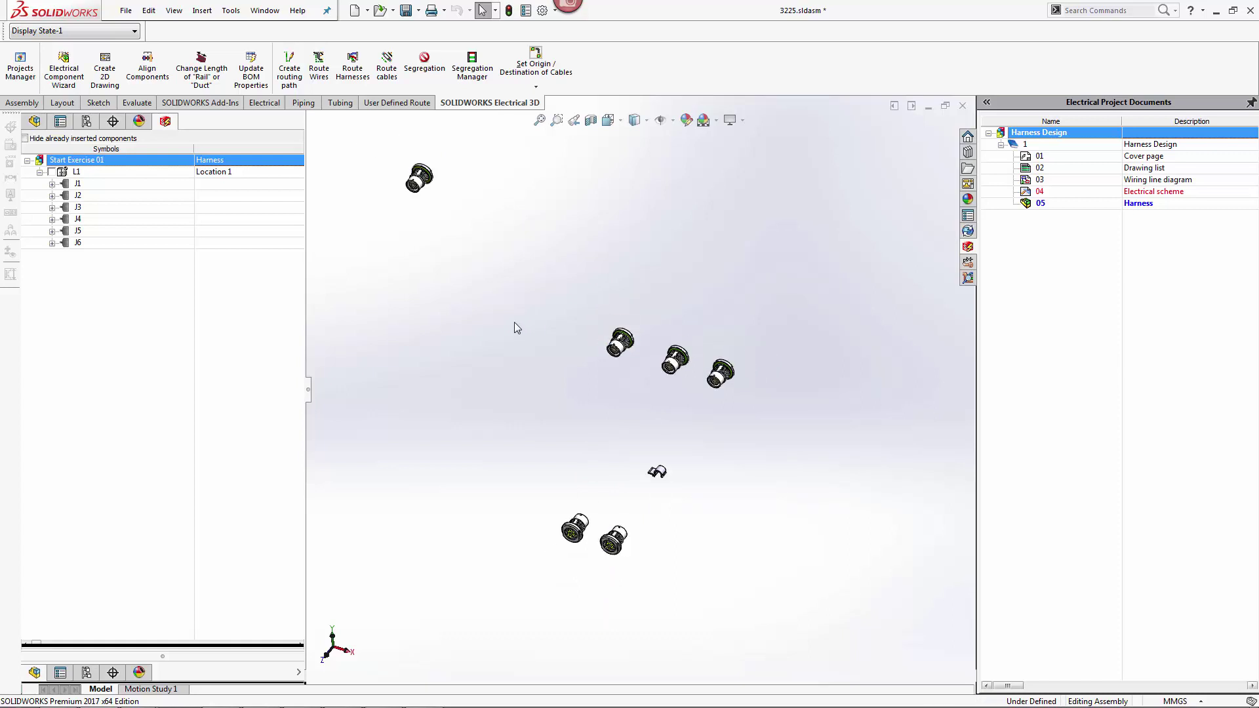
Route all harnesses following the path and close the 0-error routing analysis.
{"action": "left_click", "coordinate": [352, 60]}
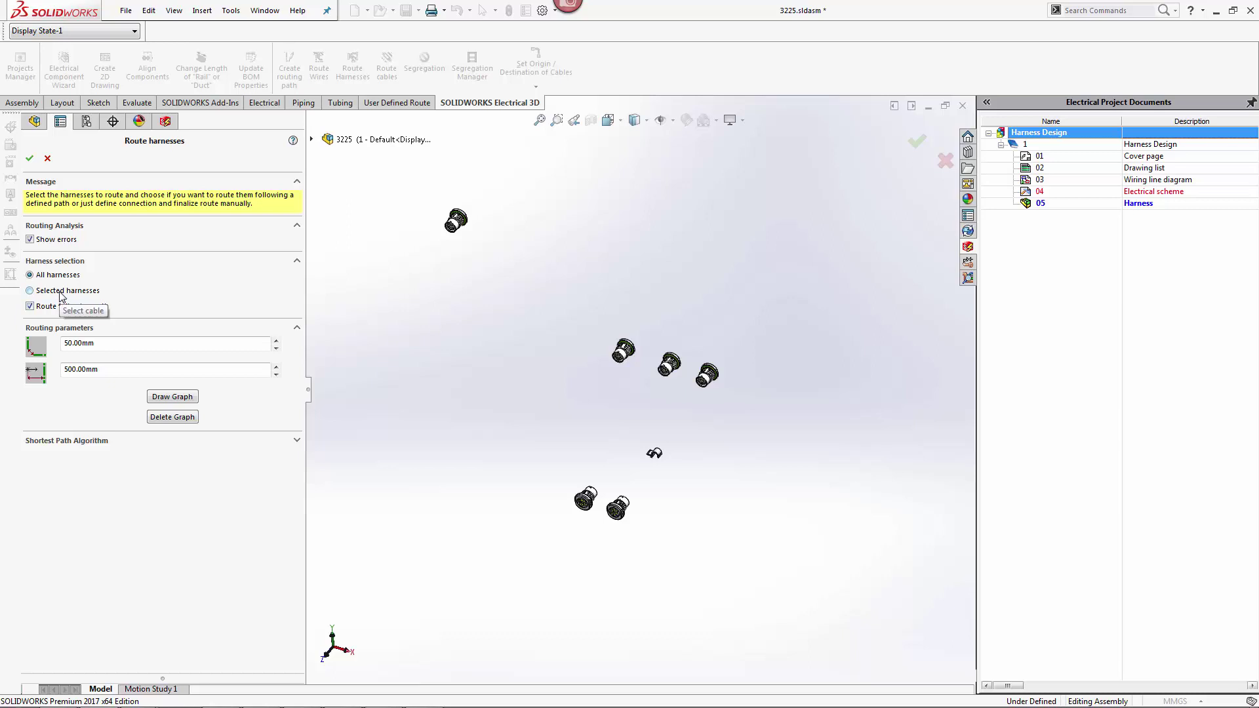
{"action": "left_click", "coordinate": [30, 158]}
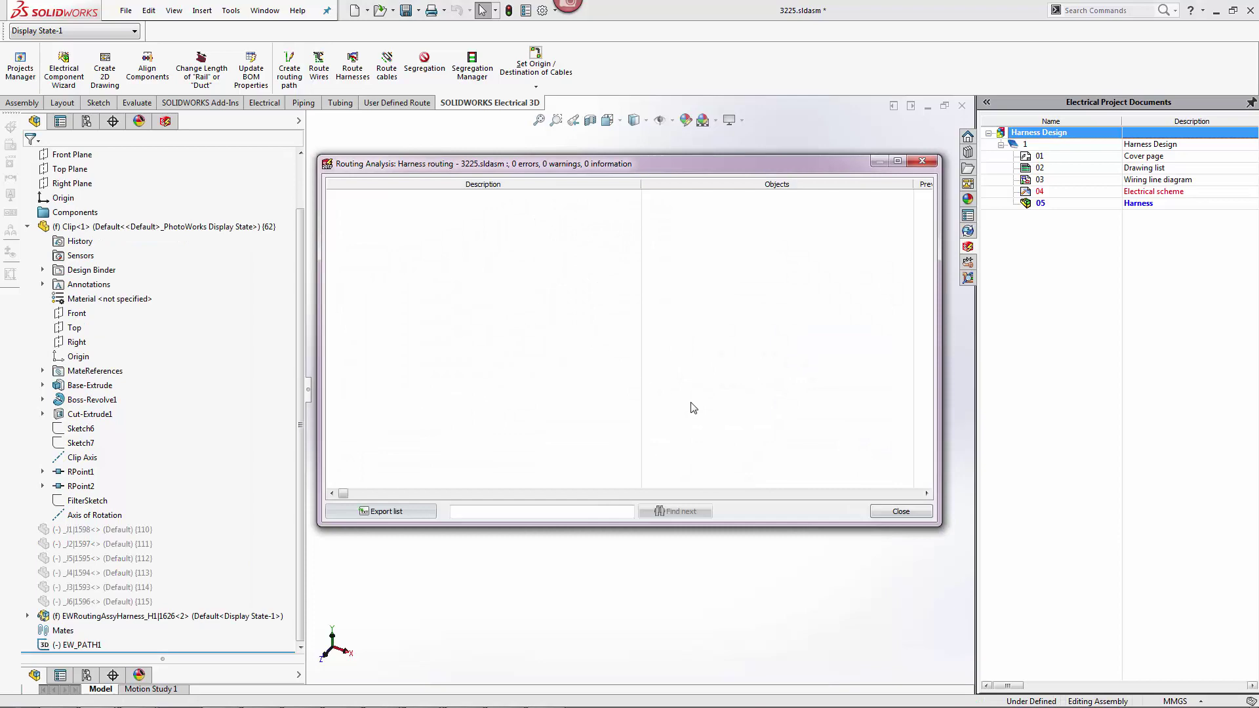
{"action": "left_click", "coordinate": [901, 512]}
{"action": "scroll", "coordinate": [722, 459], "scroll_direction": "down", "scroll_amount": 10}
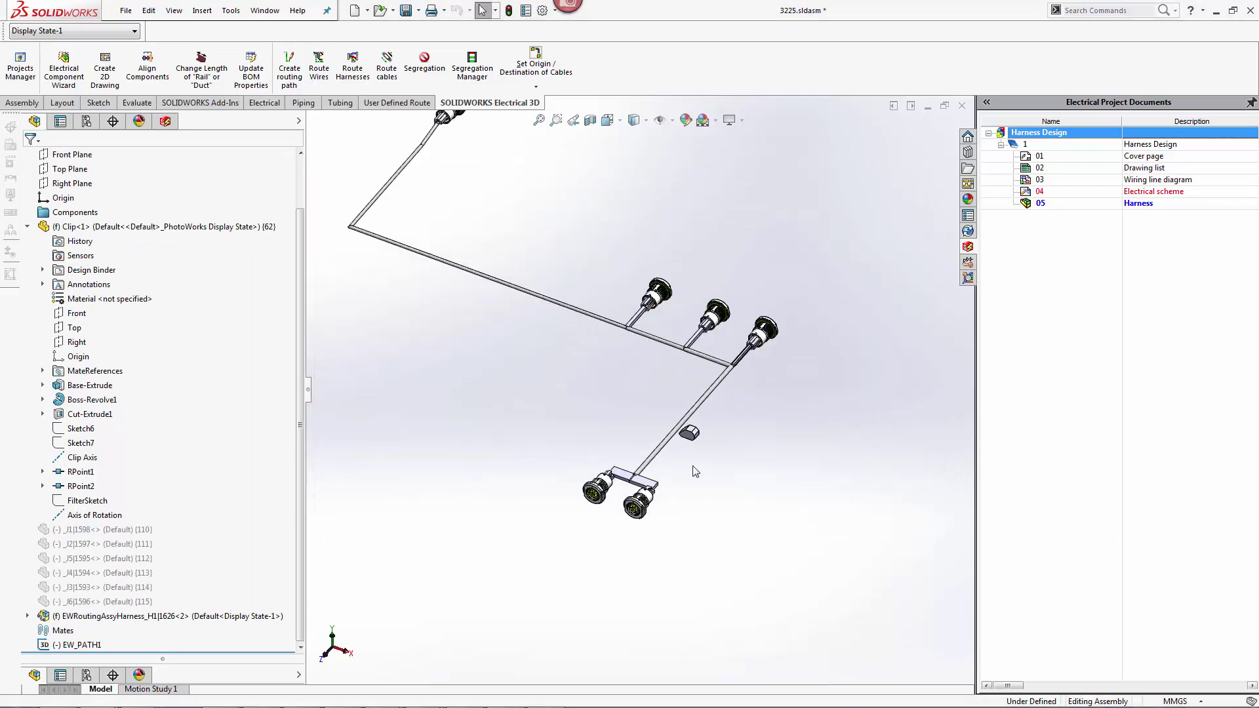
{"action": "mouse_move", "coordinate": [452, 482]}
{"action": "middle_mouse_down"}
{"action": "mouse_move", "coordinate": [413, 446]}
{"action": "mouse_move", "coordinate": [354, 554]}
{"action": "mouse_move", "coordinate": [641, 464]}
{"action": "mouse_move", "coordinate": [672, 352]}
{"action": "mouse_move", "coordinate": [786, 246]}
{"action": "mouse_move", "coordinate": [617, 237]}
{"action": "mouse_move", "coordinate": [609, 444]}
{"action": "mouse_move", "coordinate": [675, 554]}
{"action": "mouse_move", "coordinate": [772, 516]}
{"action": "middle_mouse_up"}
{"action": "scroll", "coordinate": [354, 554], "scroll_direction": "down", "scroll_amount": 10}
{"action": "scroll", "coordinate": [539, 501], "scroll_direction": "up", "scroll_amount": 10}
{"action": "scroll", "coordinate": [608, 444], "scroll_direction": "down", "scroll_amount": 3}
{"action": "scroll", "coordinate": [963, 580], "scroll_direction": "down", "scroll_amount": 4}
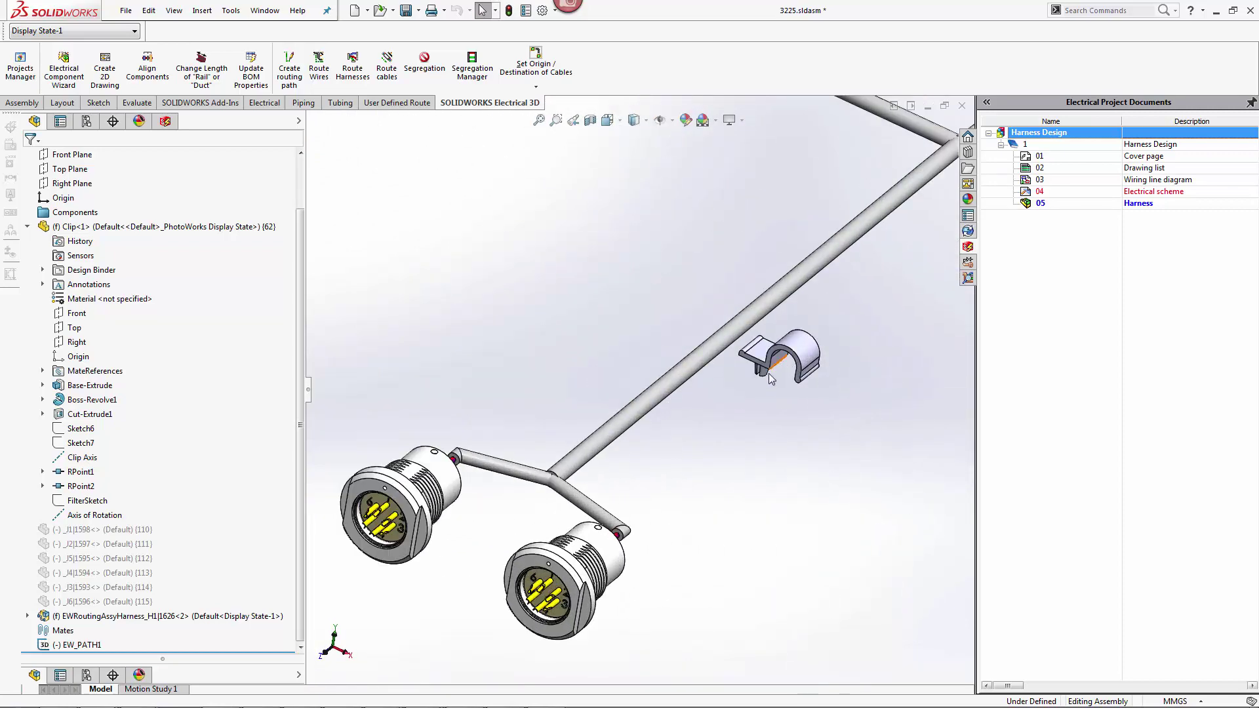
{"action": "left_click", "coordinate": [648, 400]}
Edit the cable's route and launch Tools > Routing > Routing Tools > Route/Edit Through Clip.
{"action": "right_click", "coordinate": [651, 396]}
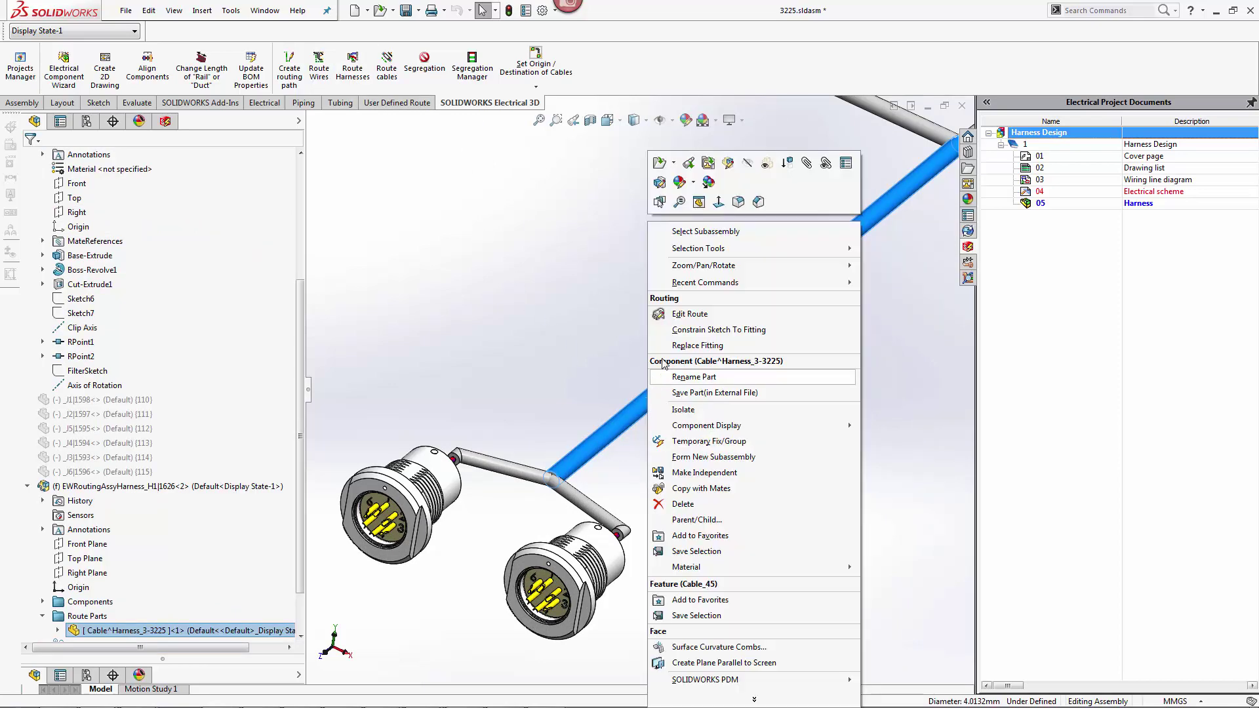
{"action": "left_click", "coordinate": [693, 318]}
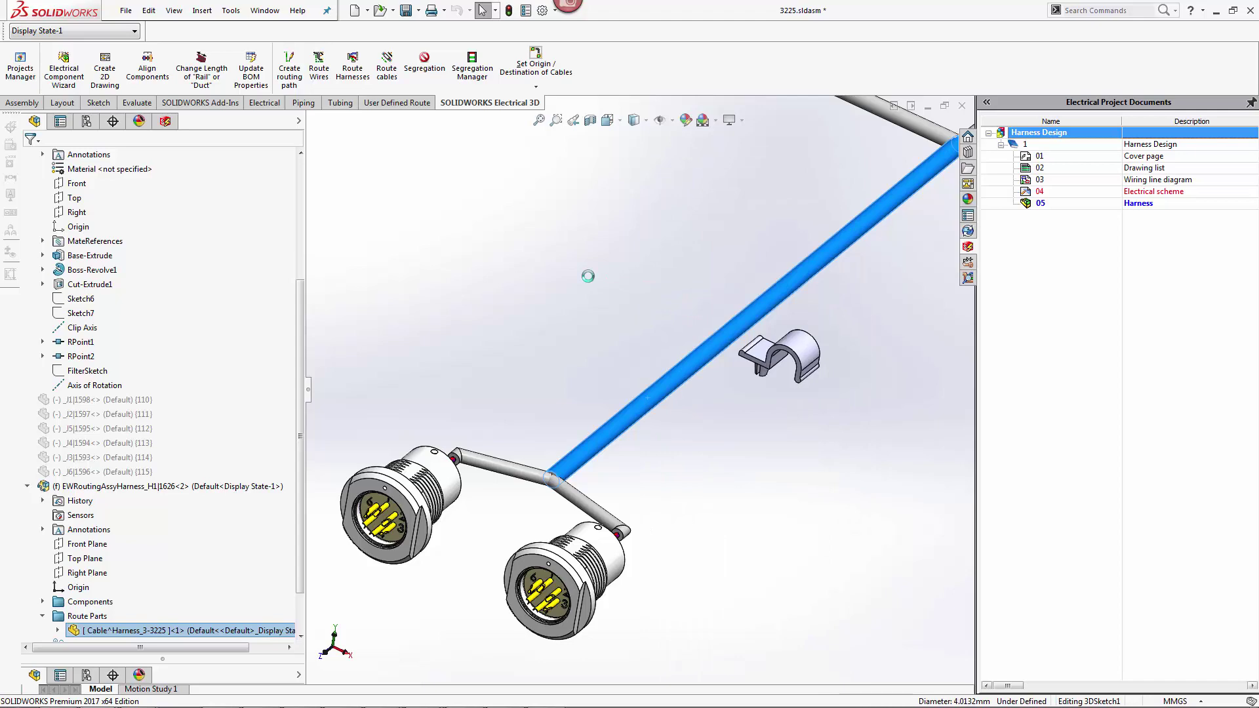
{"action": "left_click", "coordinate": [233, 11]}
{"action": "mouse_move", "coordinate": [344, 91]}
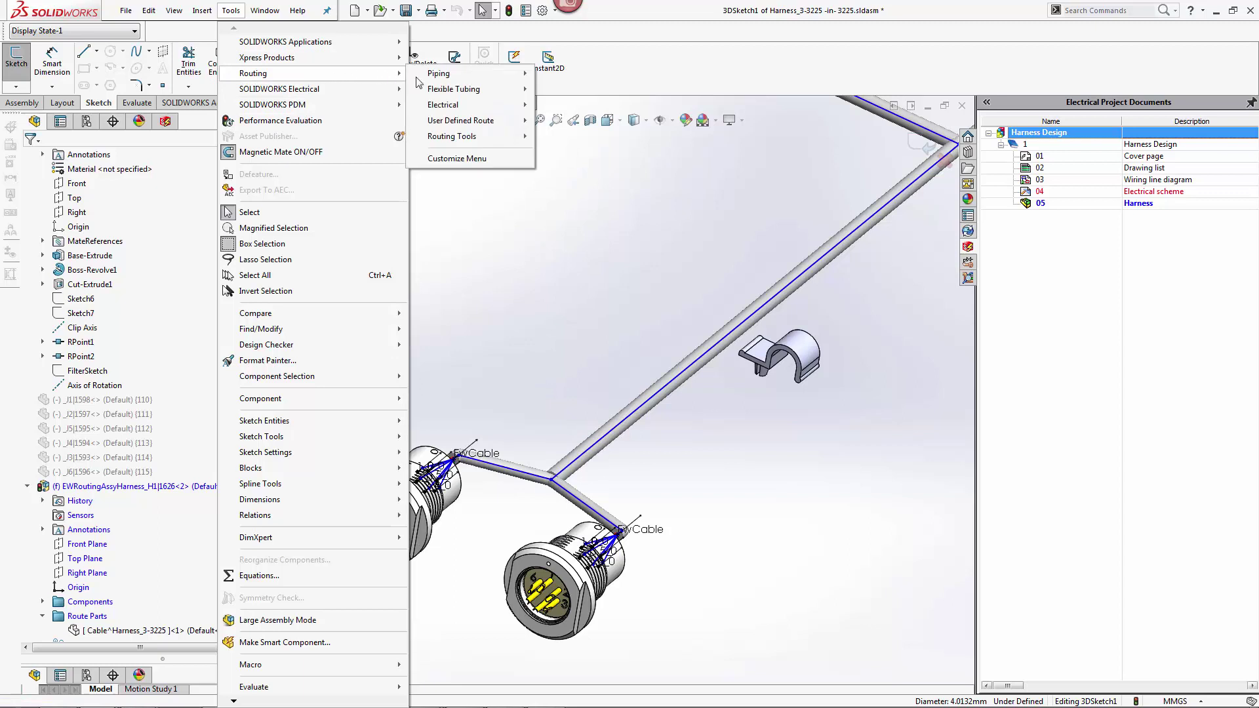
{"action": "mouse_move", "coordinate": [479, 136]}
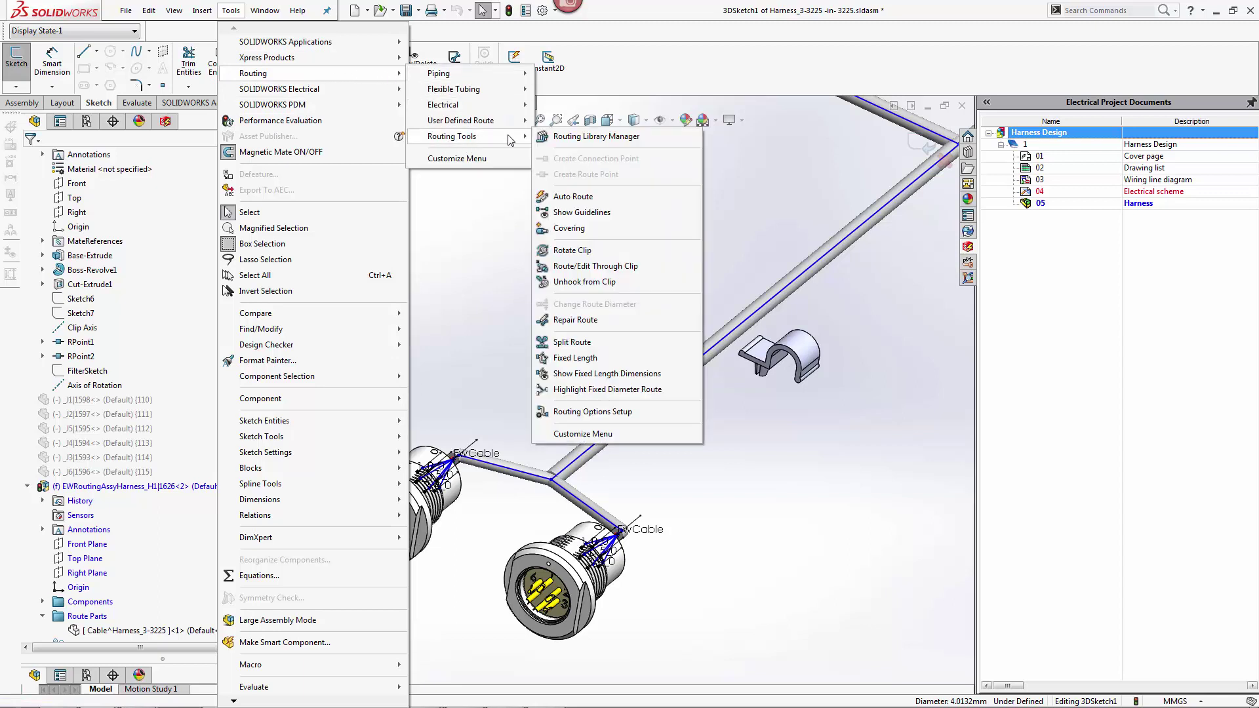
{"action": "left_click", "coordinate": [605, 267]}
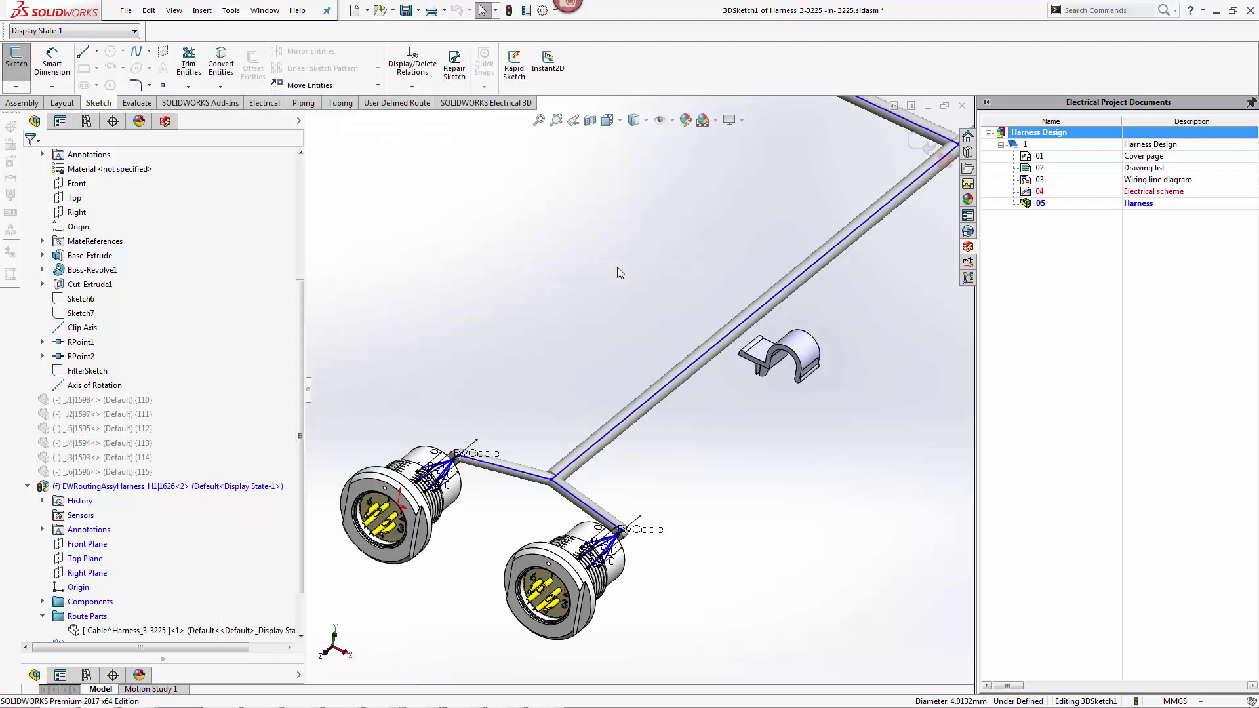
Pass the cable spline through the clip axis, then exit the 3D sketch and sub-assembly edit.
{"action": "left_click", "coordinate": [717, 348]}
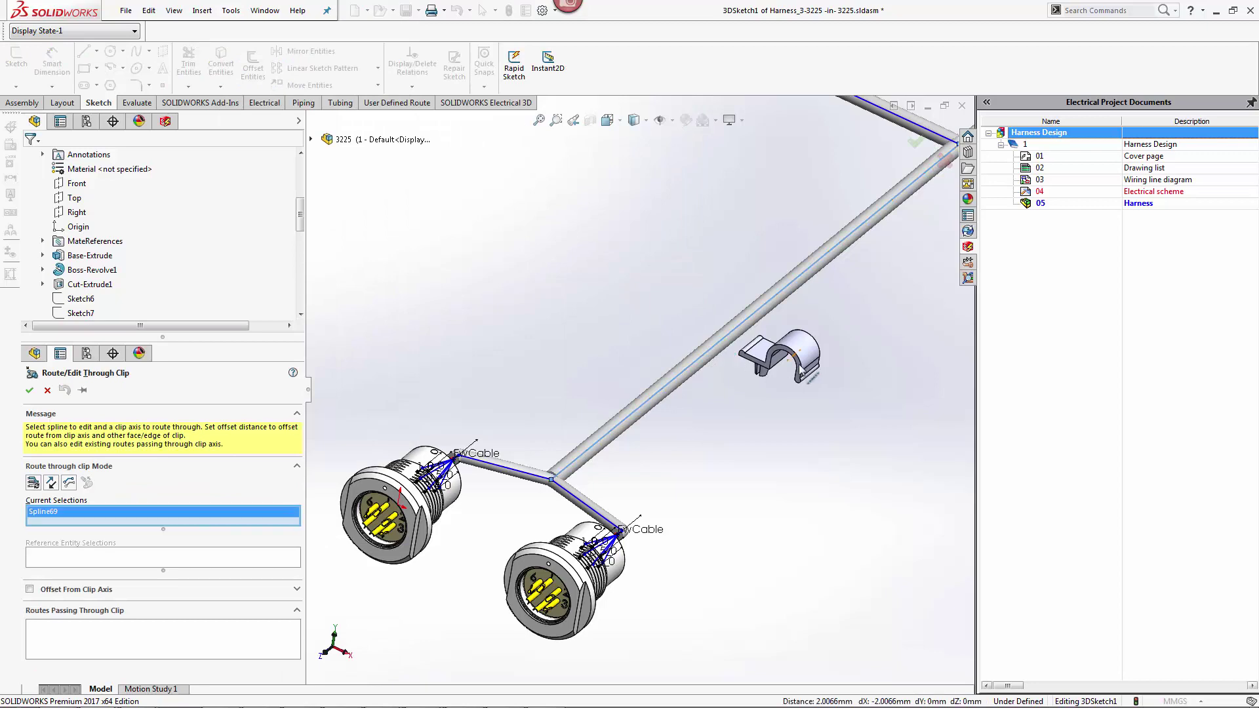
{"action": "scroll", "coordinate": [786, 365], "scroll_direction": "up", "scroll_amount": 5}
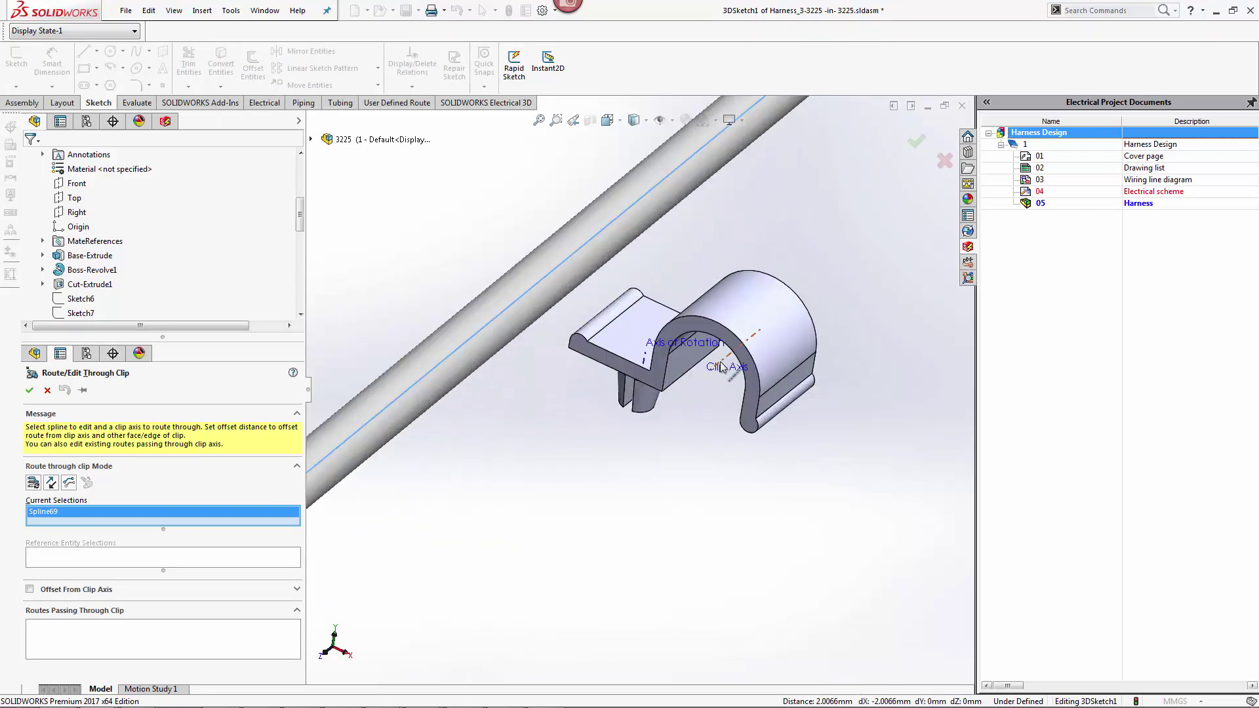
{"action": "left_click", "coordinate": [721, 365]}
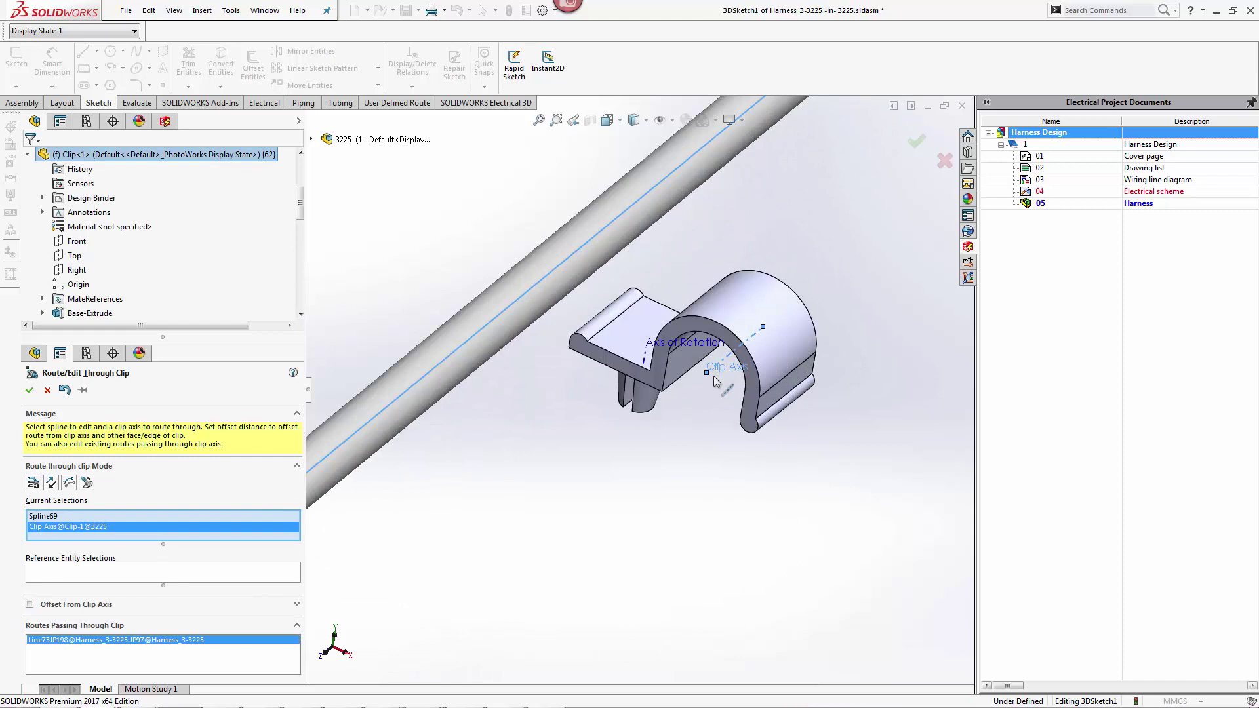
{"action": "left_click", "coordinate": [29, 390]}
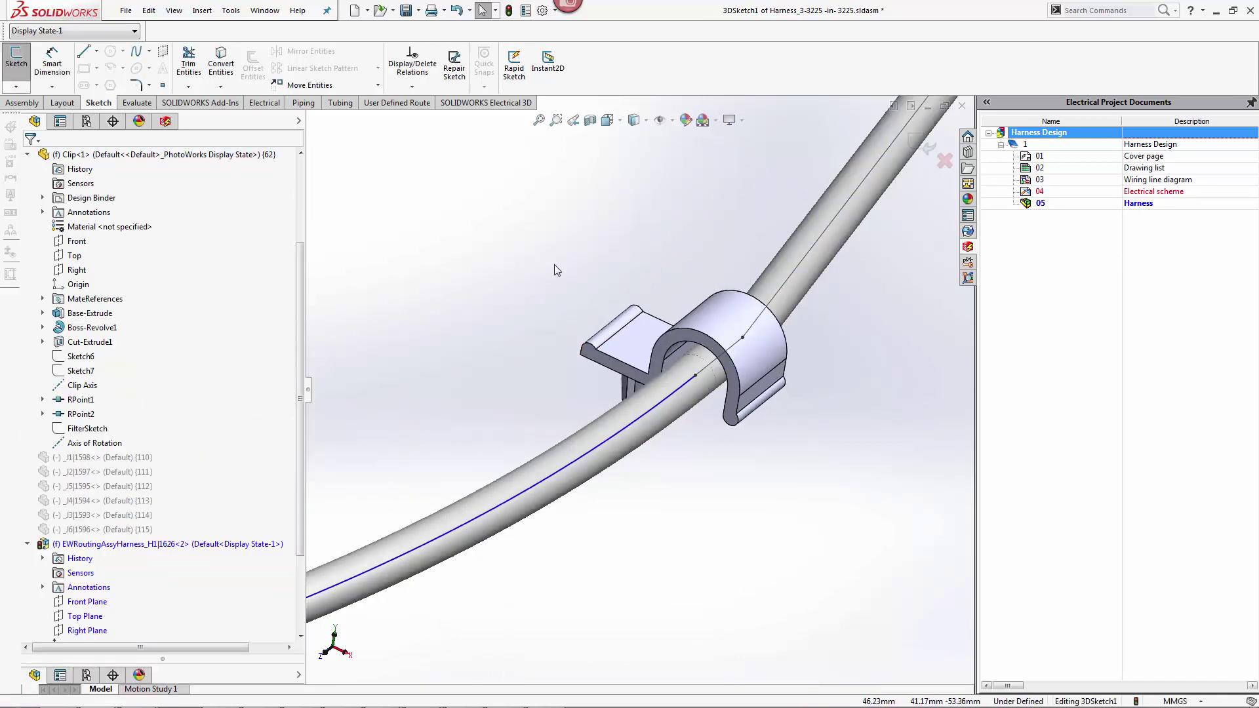
{"action": "left_click", "coordinate": [919, 152]}
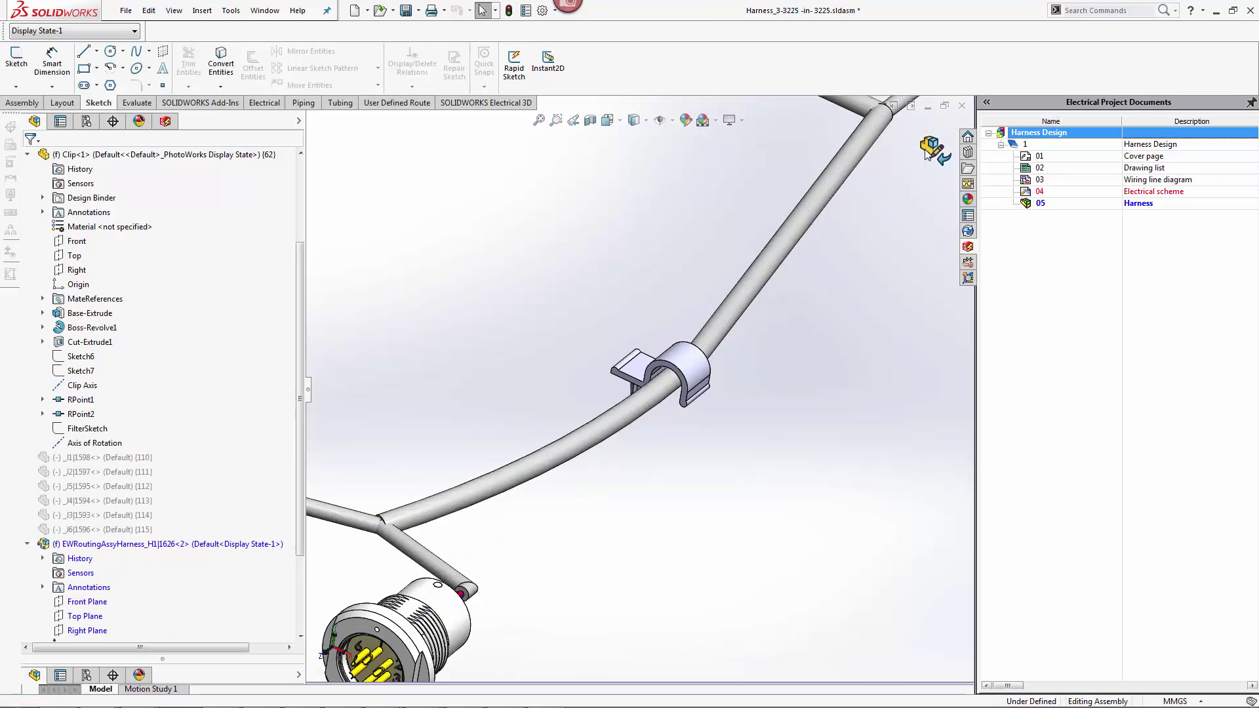
{"action": "left_click", "coordinate": [925, 149]}
Zoom around the harness and run Flatten Route from the Electrical tab.
{"action": "scroll", "coordinate": [728, 352], "scroll_direction": "down", "scroll_amount": 5}
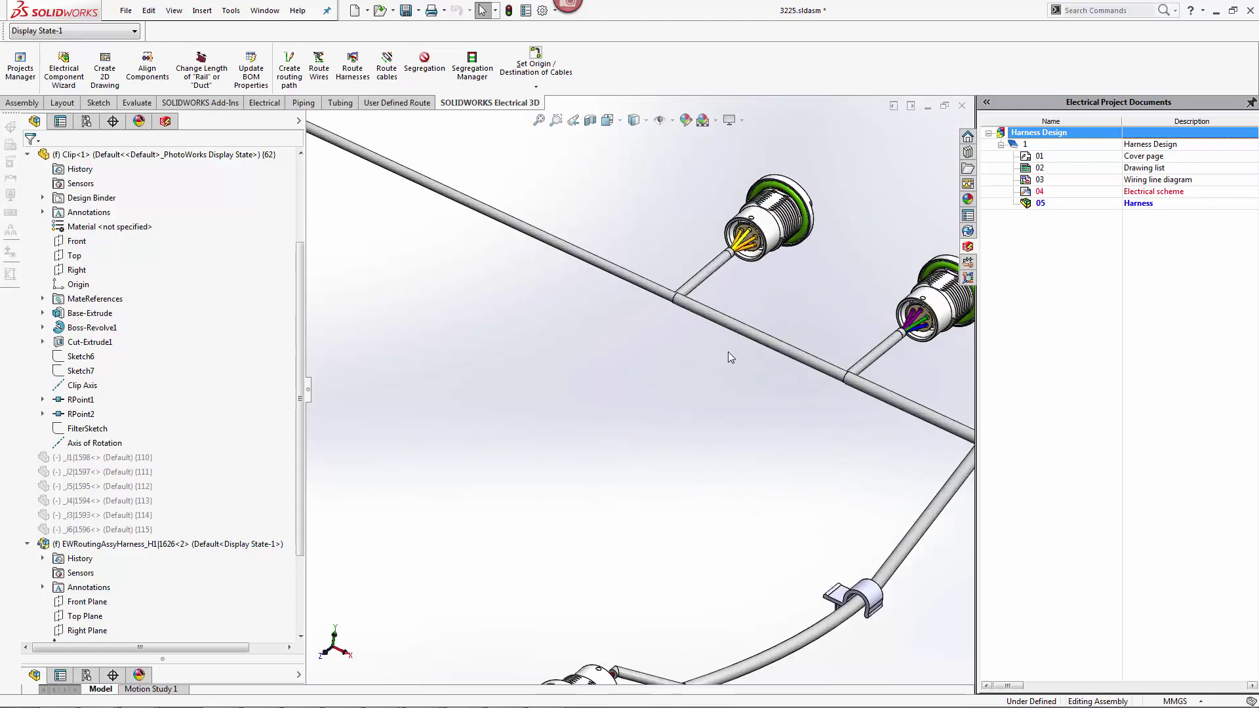
{"action": "scroll", "coordinate": [708, 345], "scroll_direction": "up", "scroll_amount": 3}
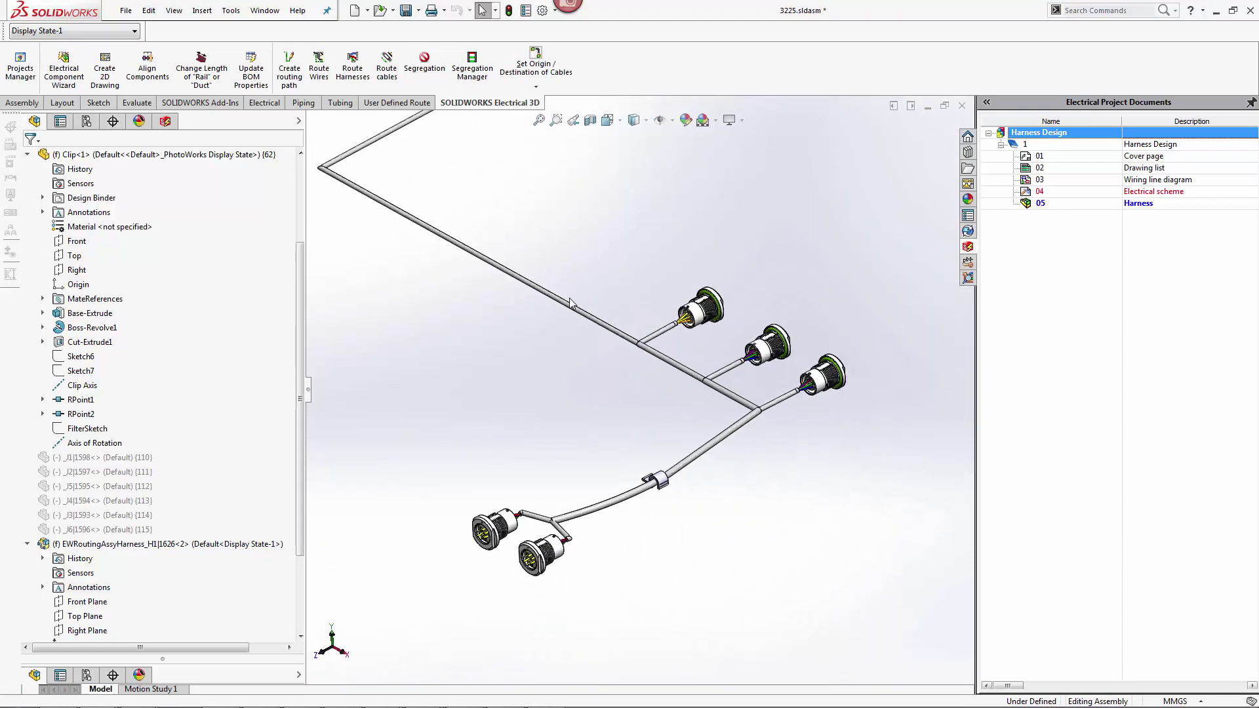
{"action": "scroll", "coordinate": [639, 383], "scroll_direction": "up", "scroll_amount": 2}
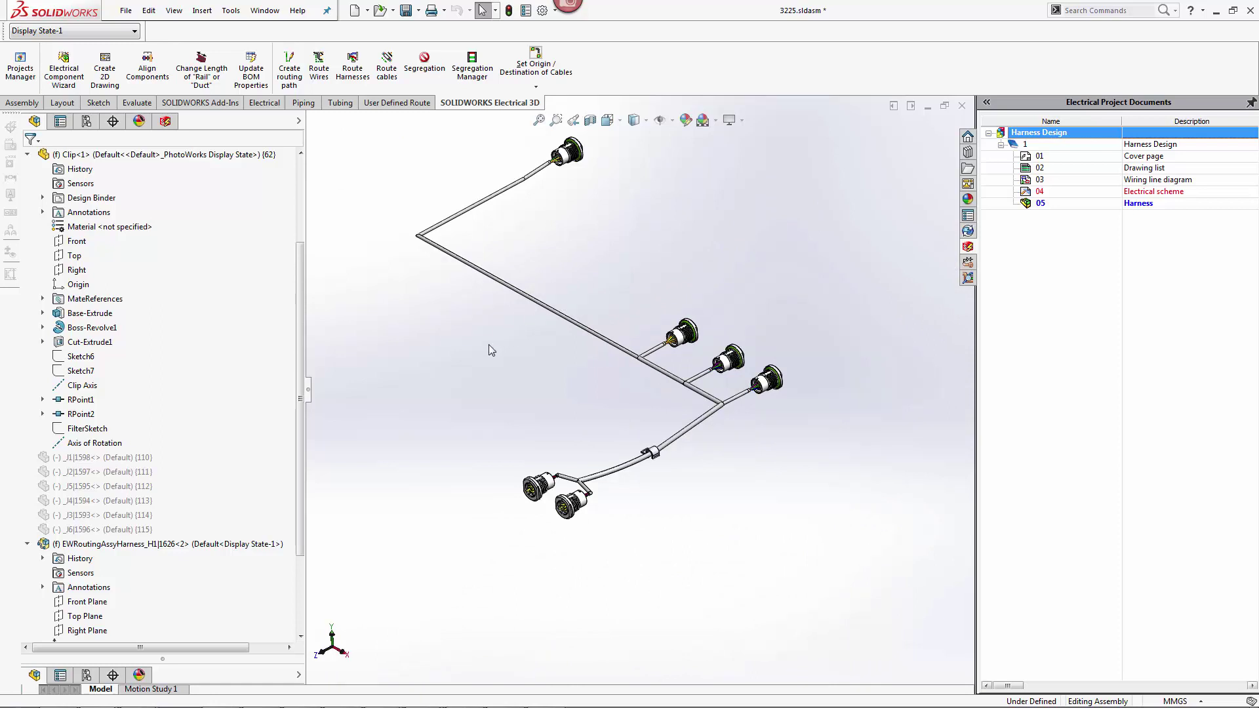
{"action": "left_click", "coordinate": [266, 103]}
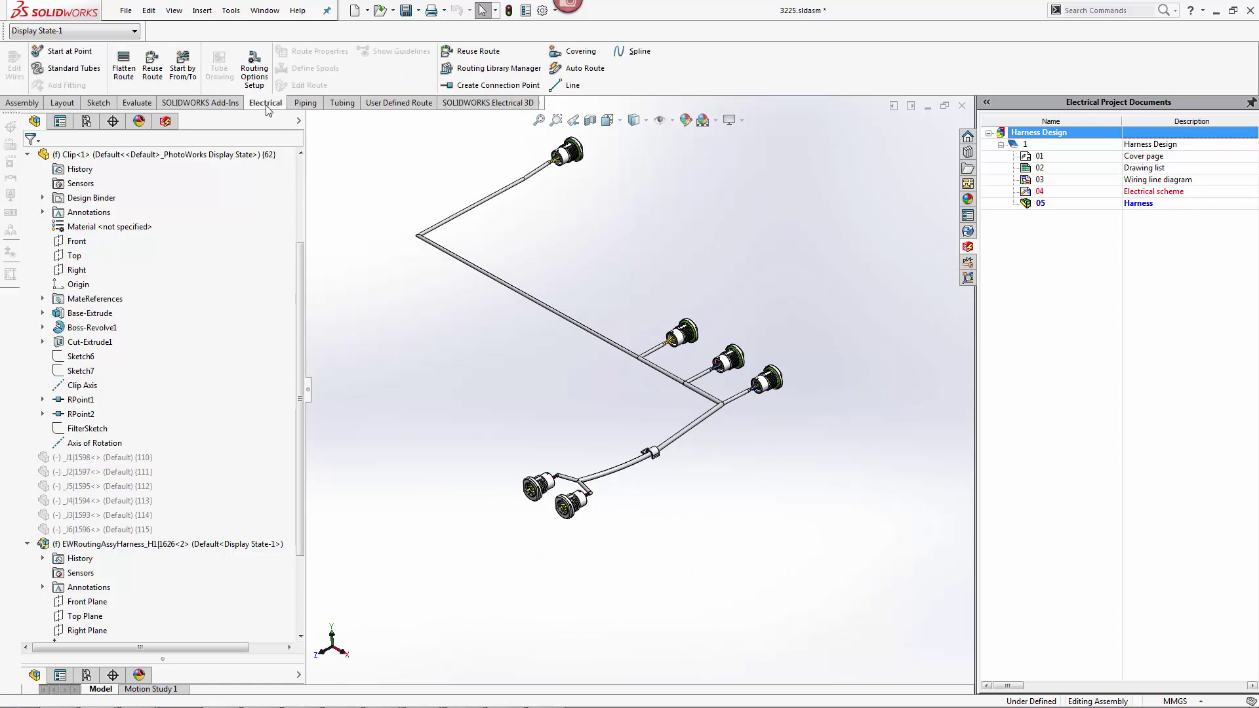
{"action": "left_click", "coordinate": [127, 66]}
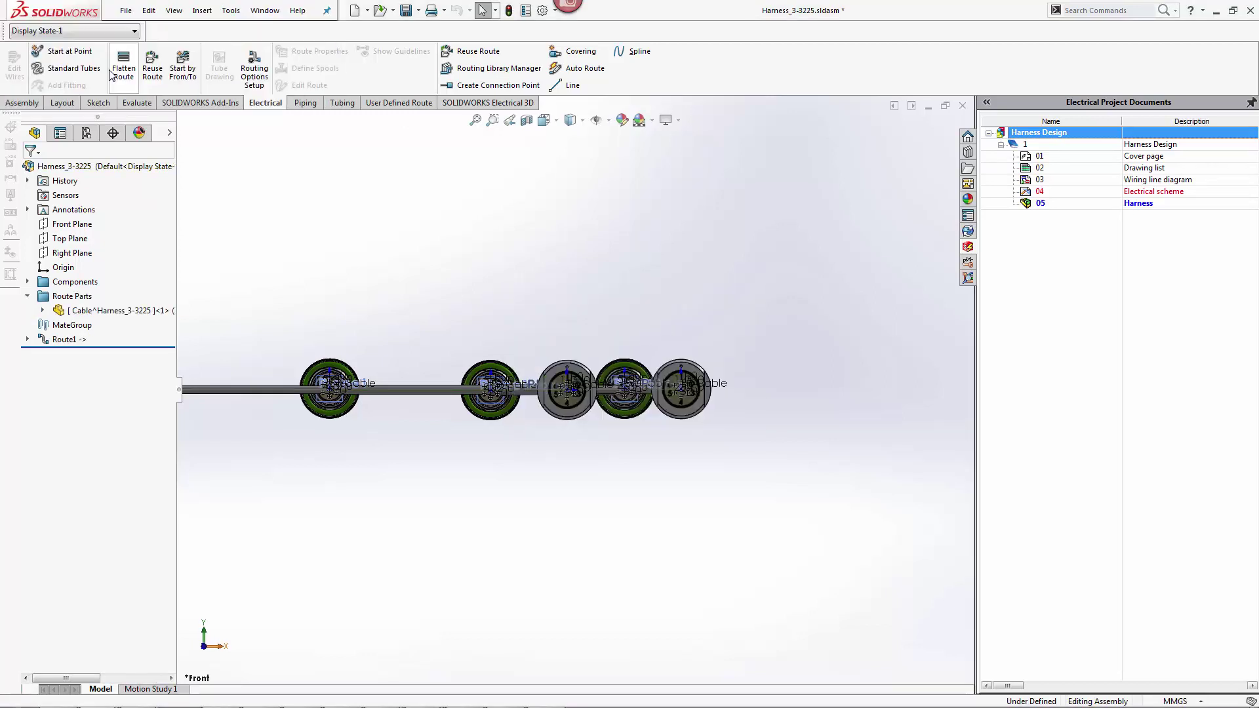
Flatten the route as Annotation, inspect the result, and bring up the Flatten Route drawing options.
{"action": "left_click", "coordinate": [112, 74]}
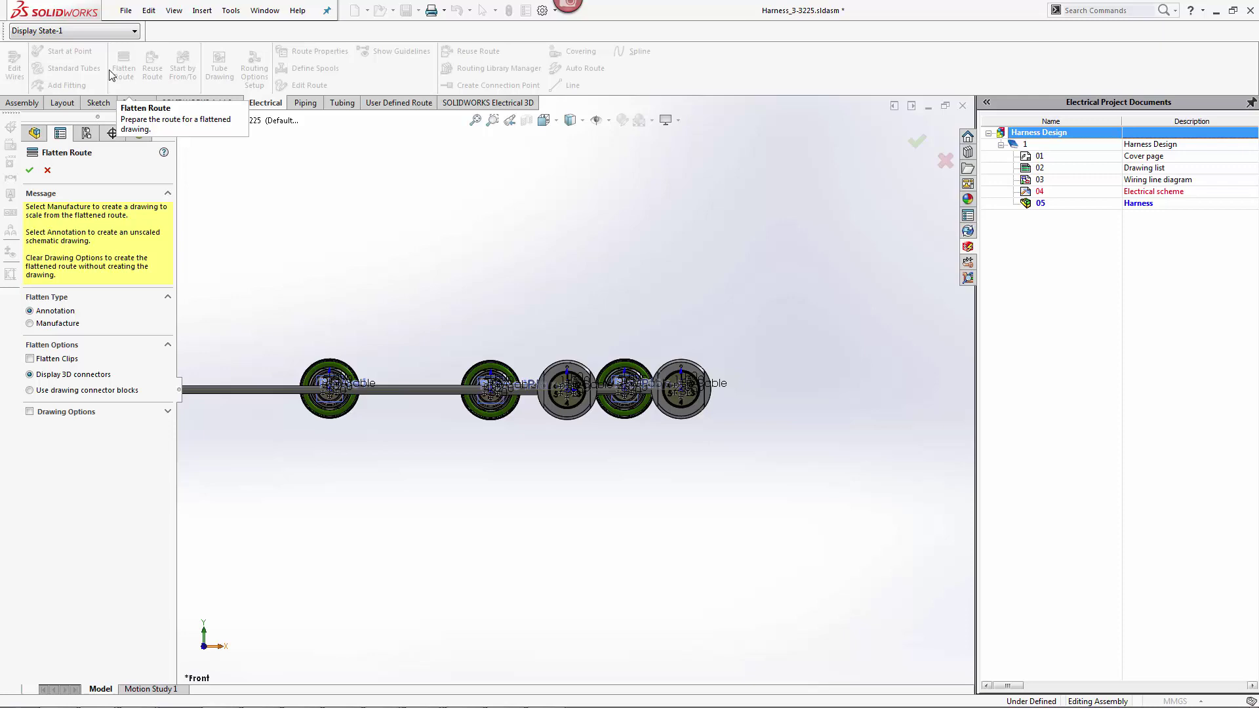
{"action": "key", "text": "Return"}
{"action": "scroll", "coordinate": [517, 345], "scroll_direction": "down", "scroll_amount": 4}
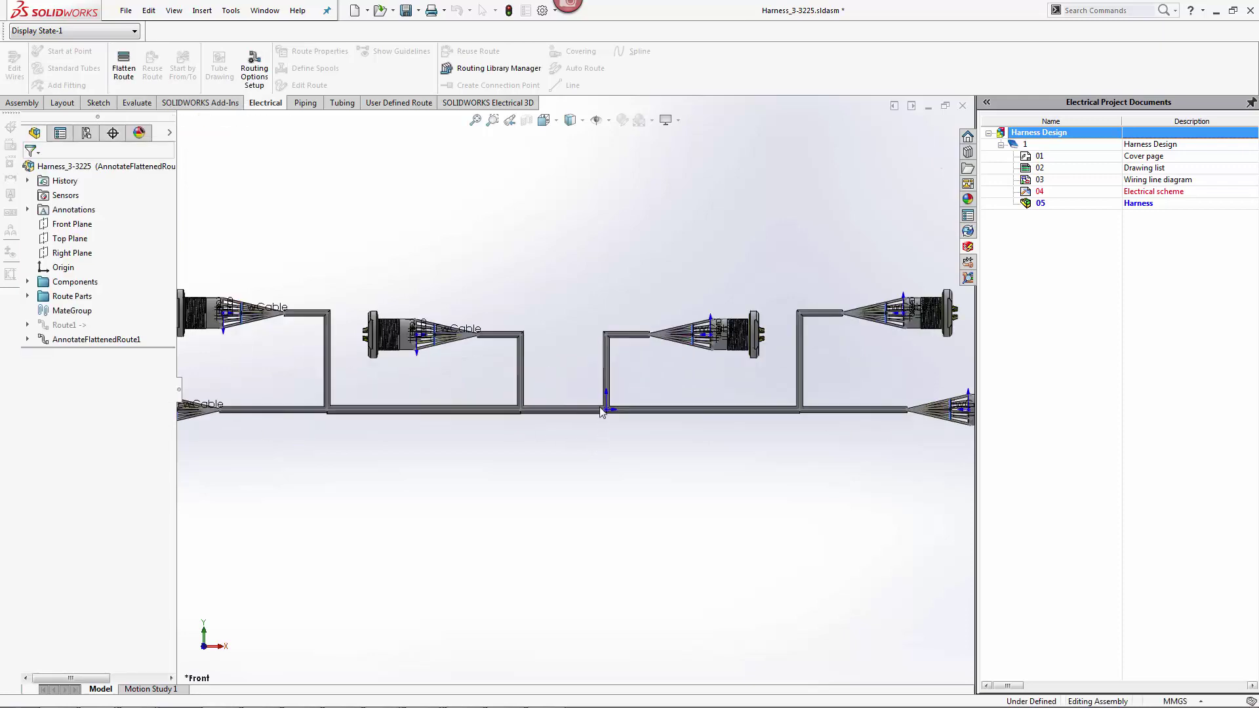
{"action": "scroll", "coordinate": [465, 374], "scroll_direction": "up", "scroll_amount": 3}
{"action": "scroll", "coordinate": [537, 425], "scroll_direction": "down", "scroll_amount": 8}
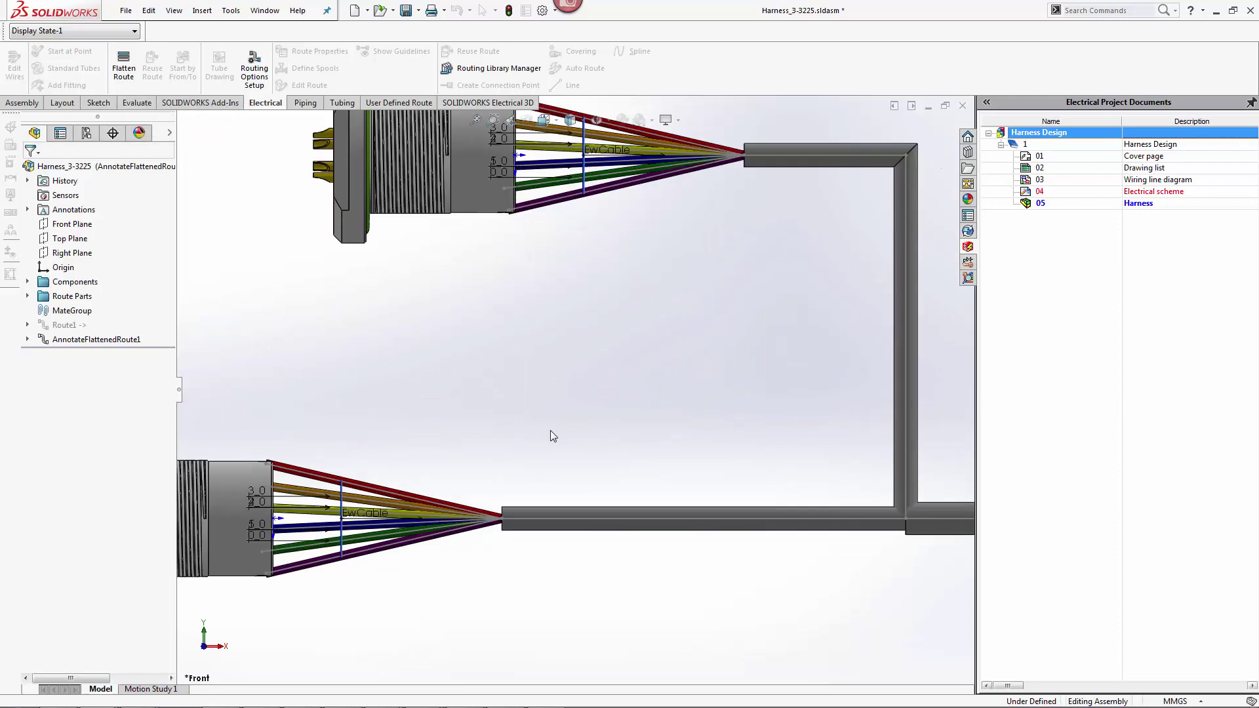
{"action": "scroll", "coordinate": [347, 472], "scroll_direction": "down", "scroll_amount": 2}
{"action": "scroll", "coordinate": [733, 371], "scroll_direction": "up", "scroll_amount": 6}
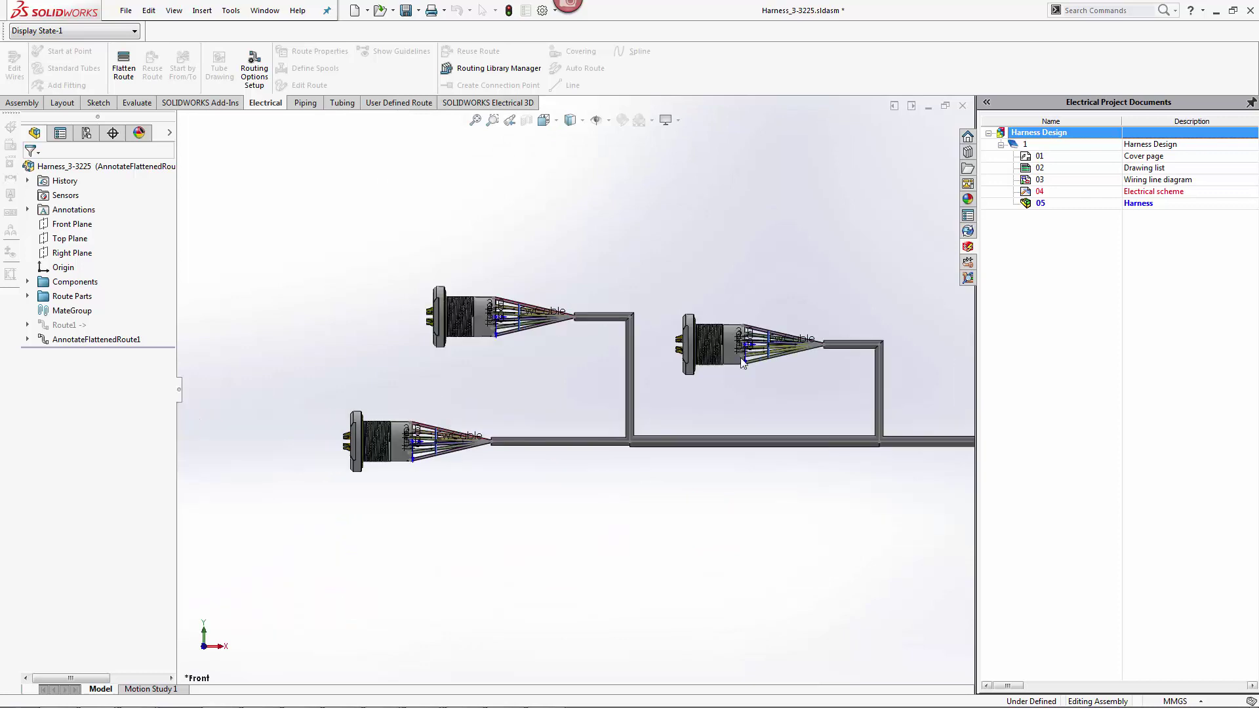
{"action": "scroll", "coordinate": [734, 371], "scroll_direction": "up", "scroll_amount": 4}
{"action": "scroll", "coordinate": [770, 400], "scroll_direction": "up", "scroll_amount": 2}
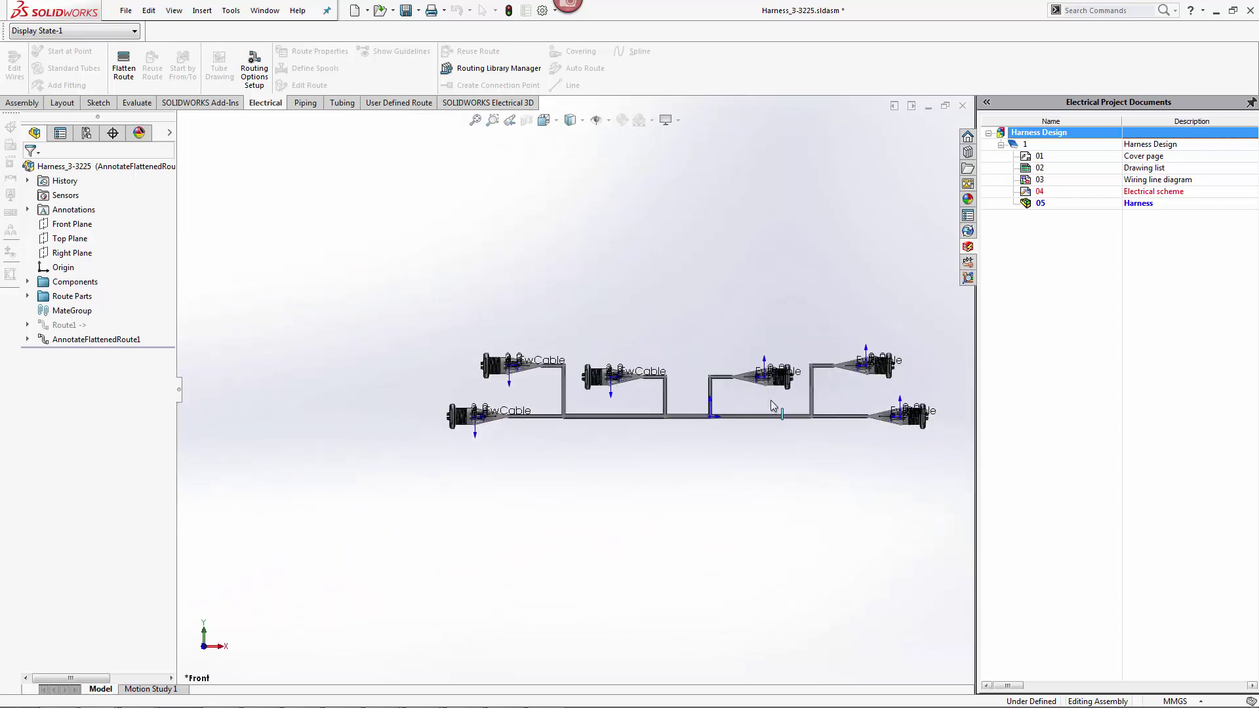
{"action": "left_click", "coordinate": [135, 68]}
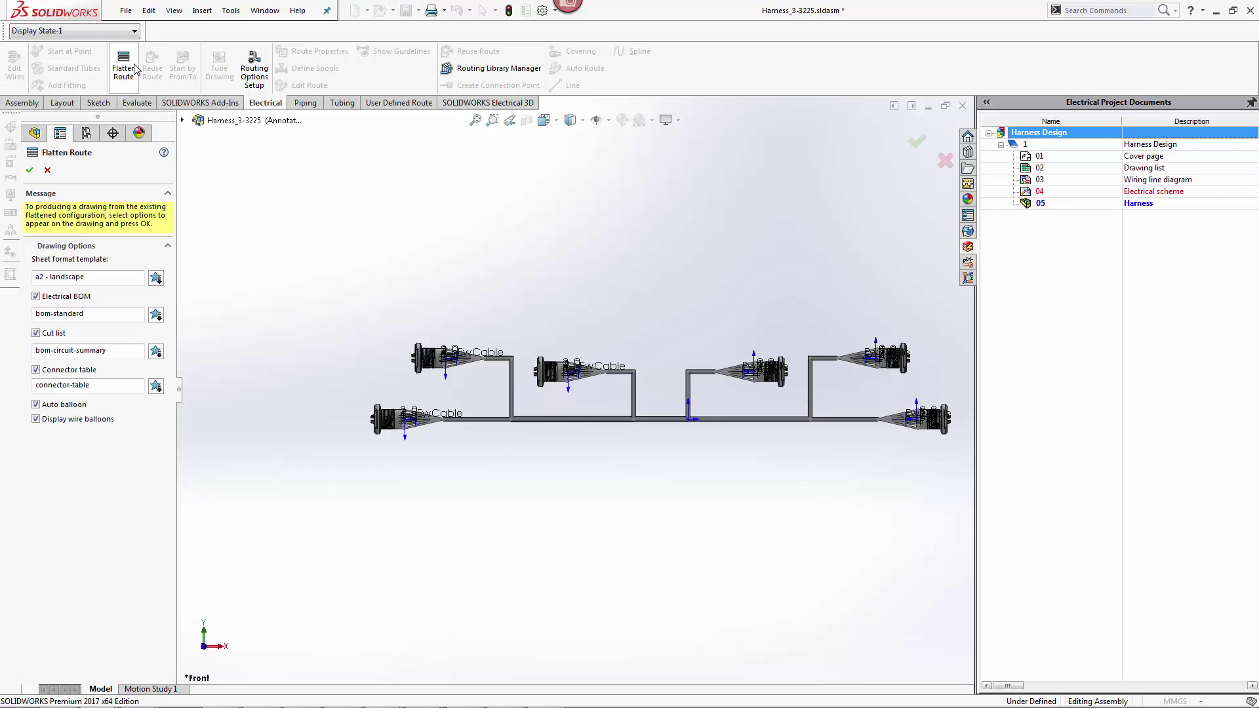